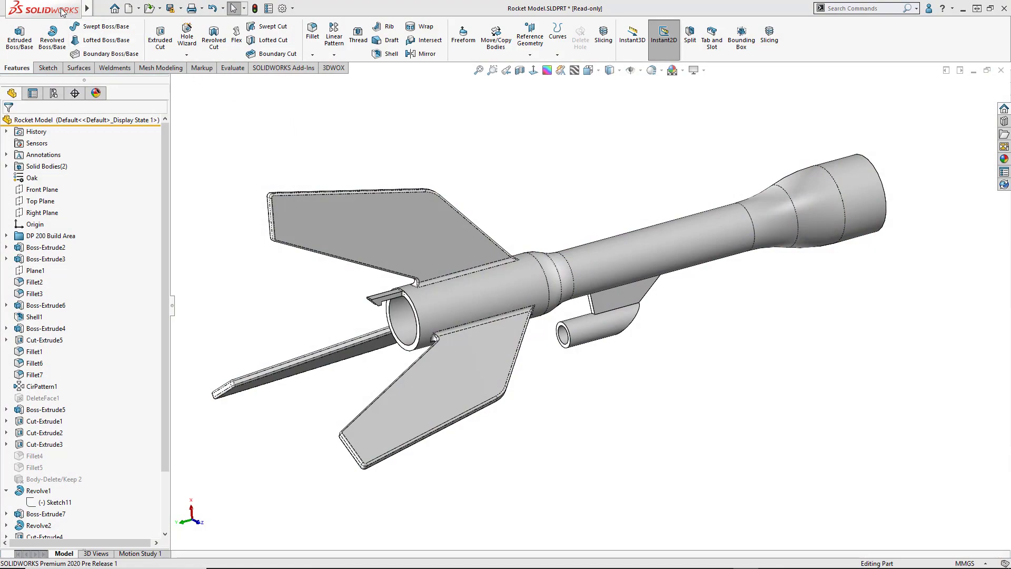
Step: Start Print3D for the rocket model and open the library of 3D printers
{"action": "mouse_move", "coordinate": [62, 11]}
{"action": "left_click", "coordinate": [100, 9]}
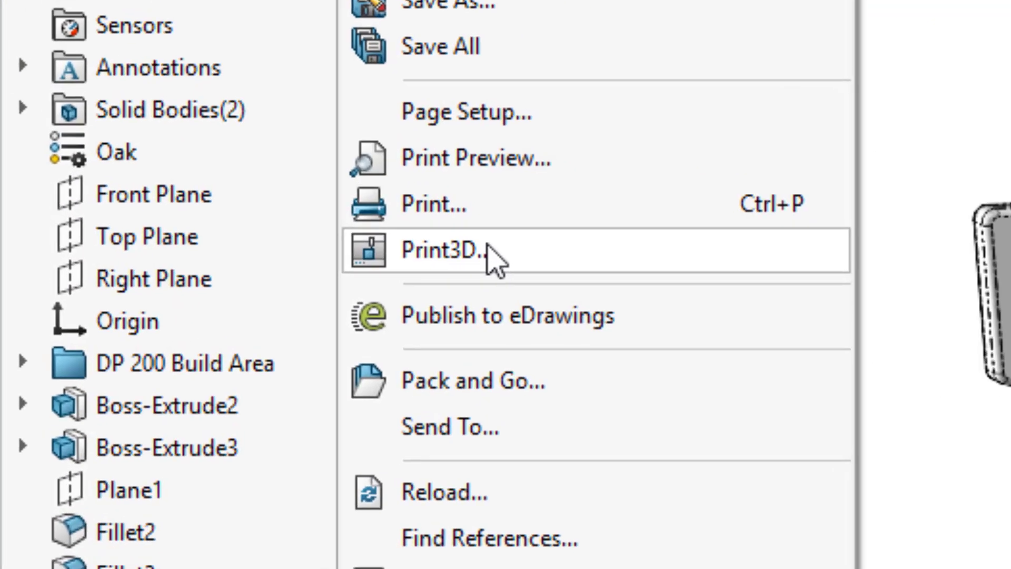
{"action": "left_click", "coordinate": [493, 252]}
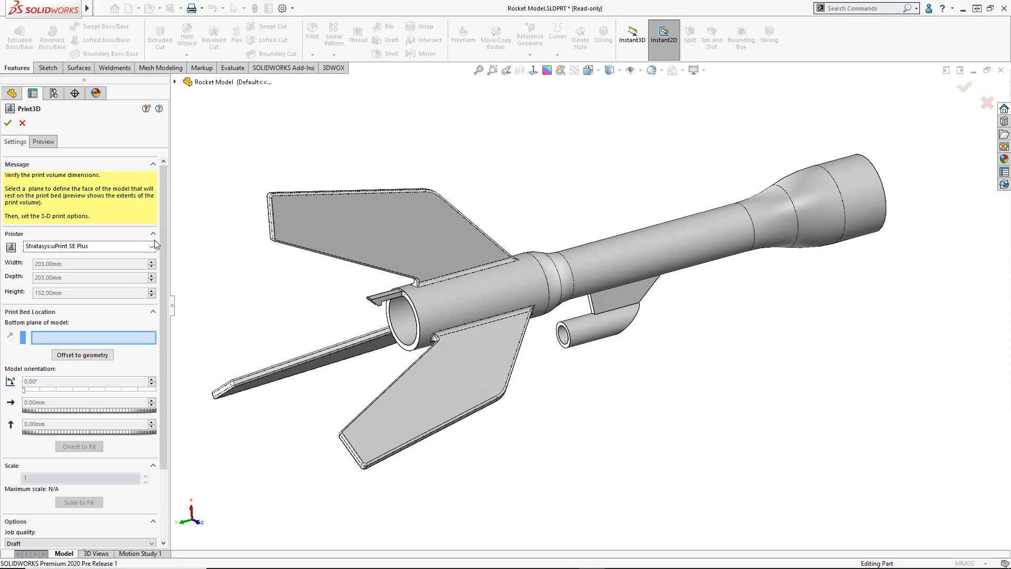
{"action": "left_click", "coordinate": [151, 247]}
{"action": "left_click", "coordinate": [67, 286]}
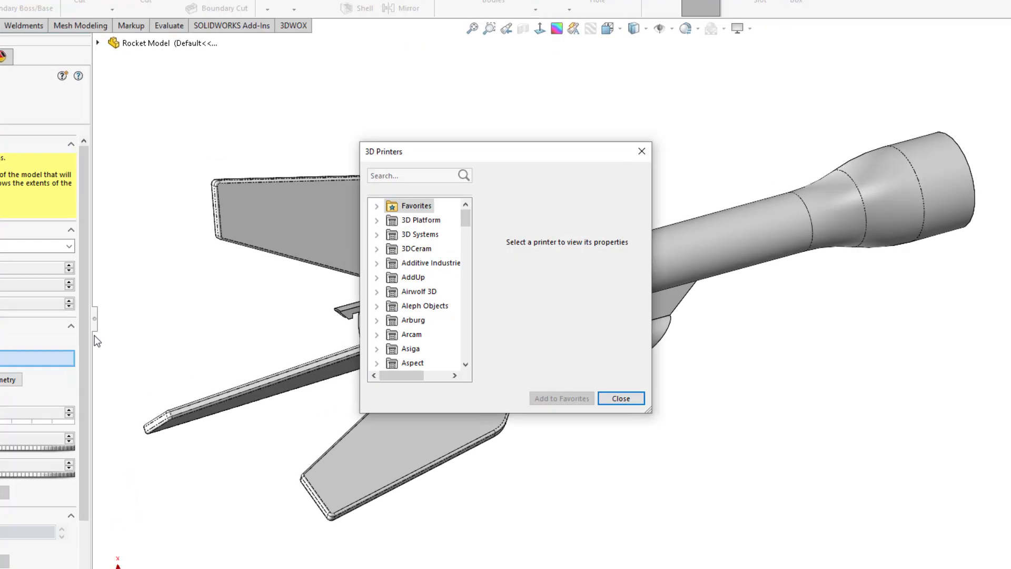
Step: Search the 3D printer library for "up" and "3dw", and view the properties of the Sindoh 3DWOX 1
{"action": "left_click_drag", "start_coordinate": [434, 204], "coordinate": [447, 332]}
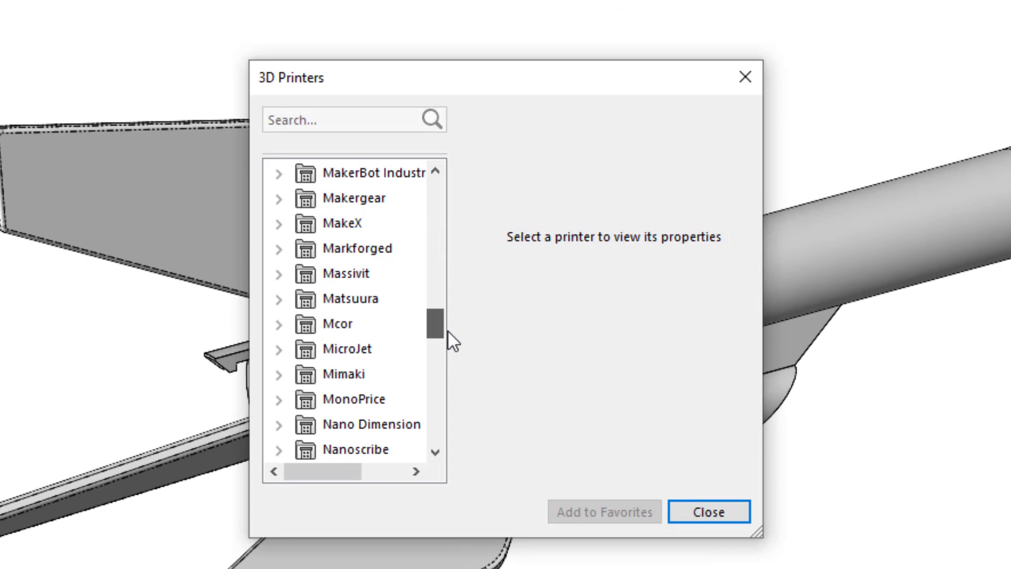
{"action": "left_click", "coordinate": [315, 125]}
{"action": "type", "text": "up"}
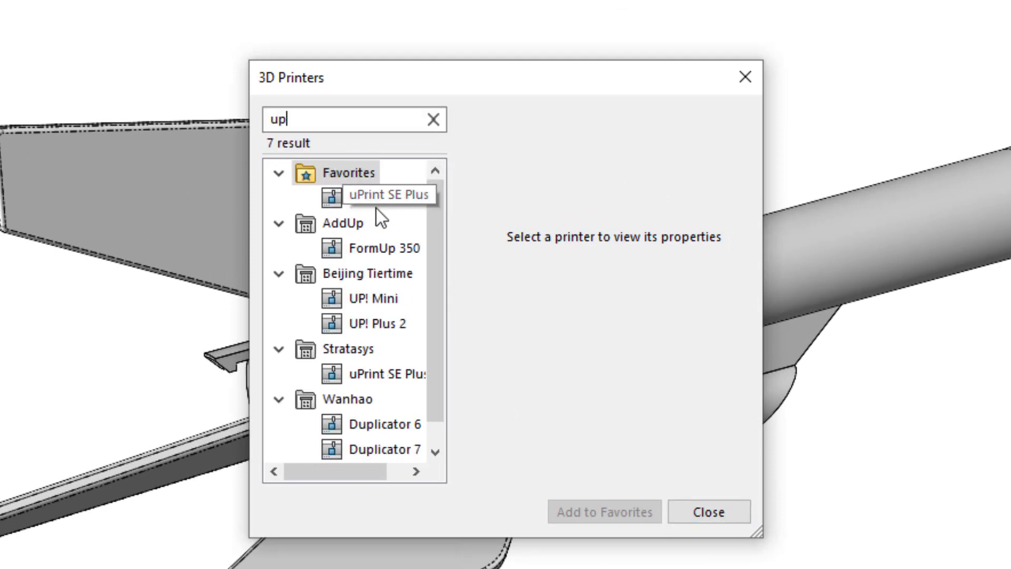
{"action": "type", "text": "3dw"}
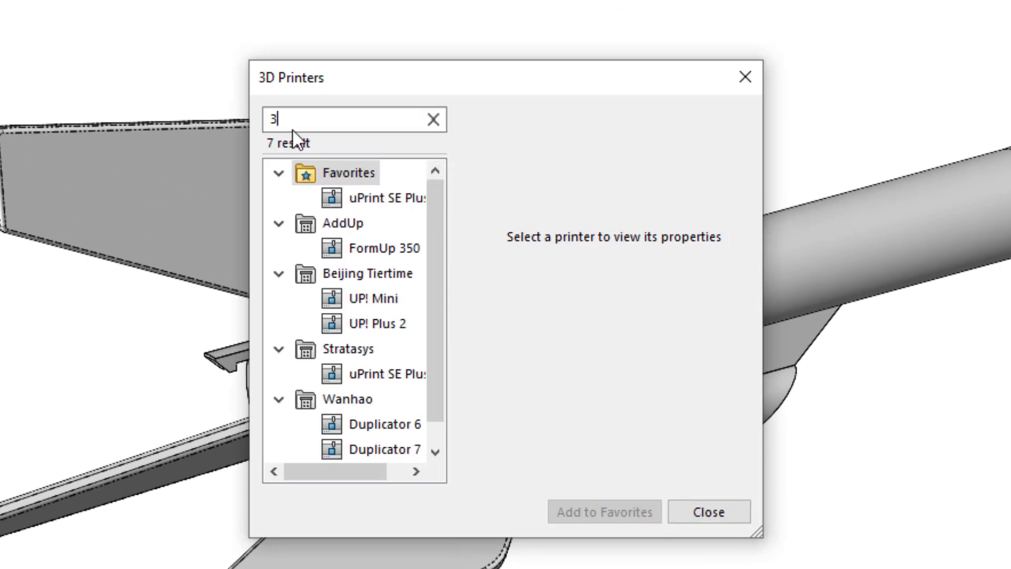
{"action": "left_click", "coordinate": [373, 223]}
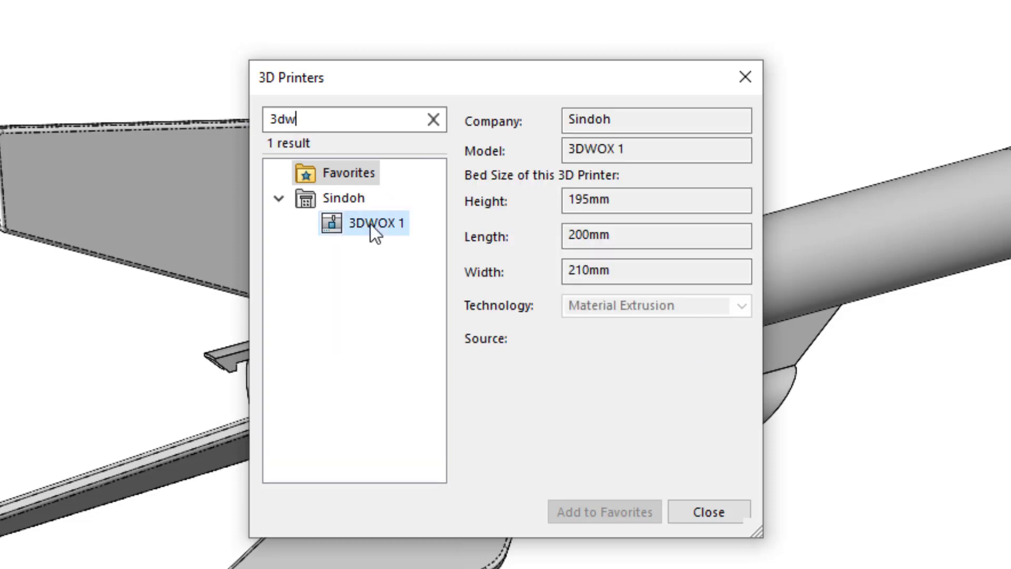
{"action": "left_click", "coordinate": [710, 509]}
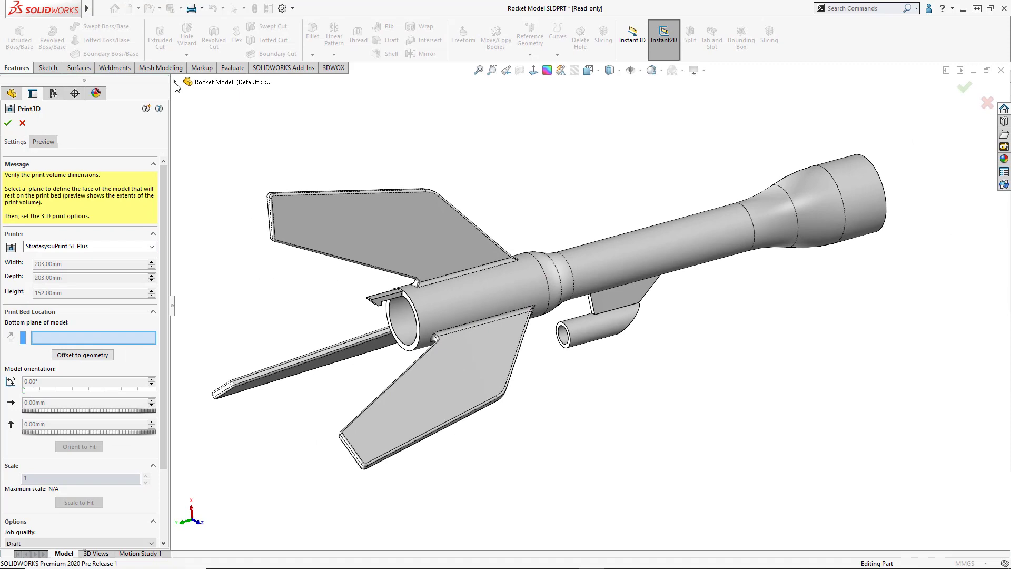
Step: Preview the rocket in the Sindoh:DP200 build volume, using the Top Plane as the model's bottom plane
{"action": "left_click", "coordinate": [175, 81]}
{"action": "left_click", "coordinate": [228, 164]}
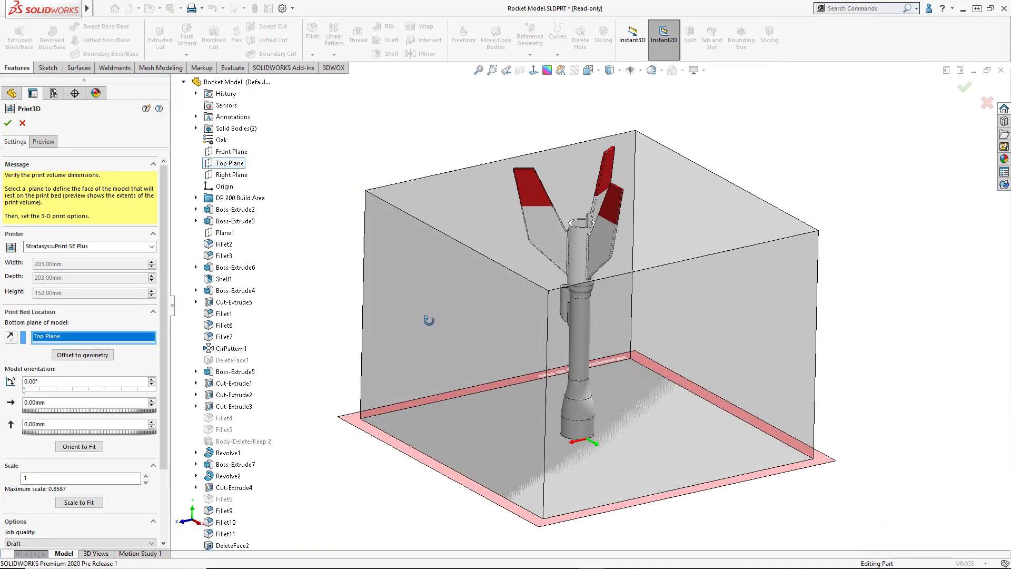
{"action": "left_click", "coordinate": [151, 246]}
{"action": "left_click", "coordinate": [63, 270]}
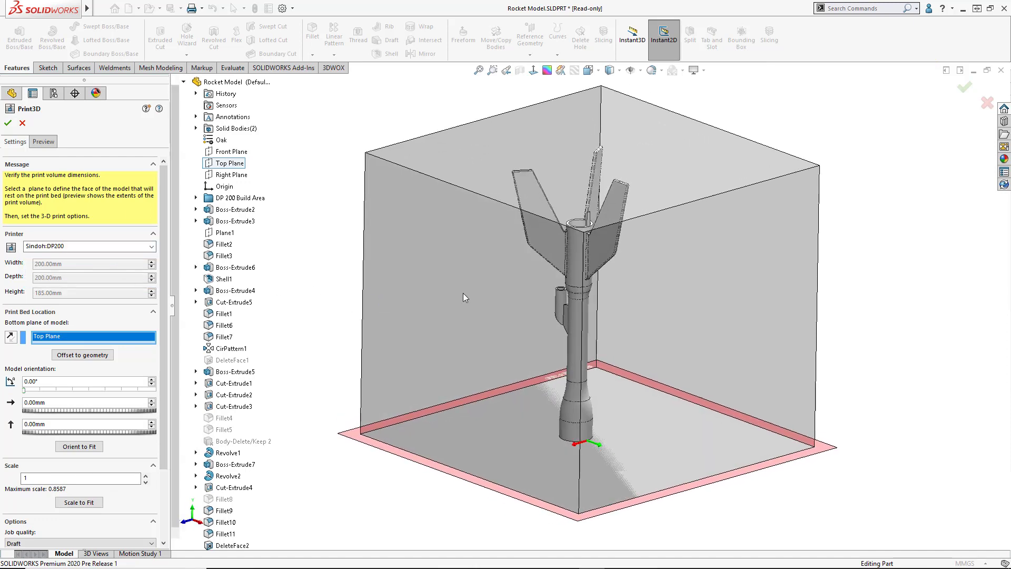
{"action": "scroll", "coordinate": [600, 264], "scroll_direction": "down", "scroll_amount": 2}
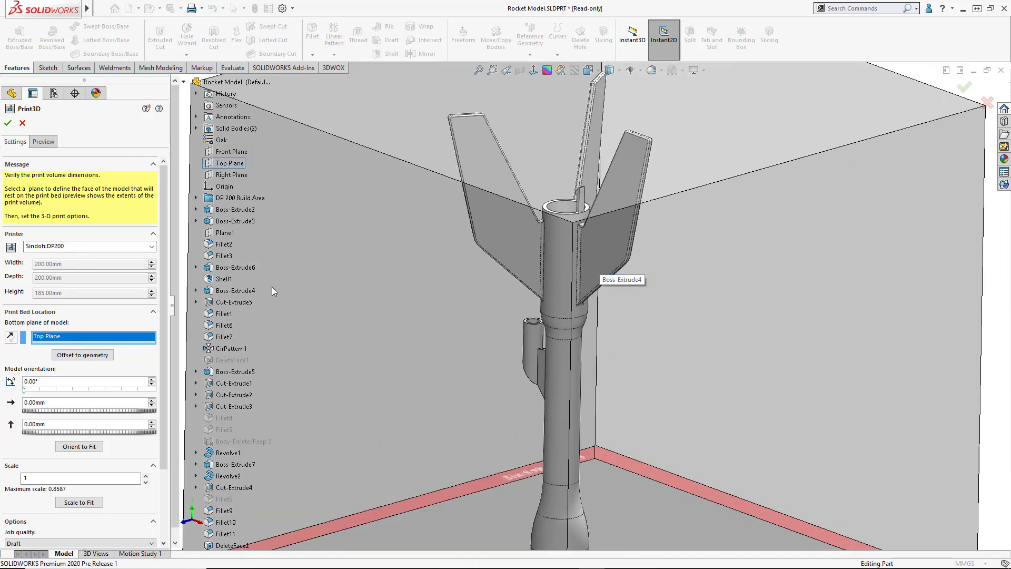
Step: Examine which rocket faces require supports in the build analysis, and turn that display off again
{"action": "left_click", "coordinate": [43, 142]}
{"action": "left_click", "coordinate": [8, 175]}
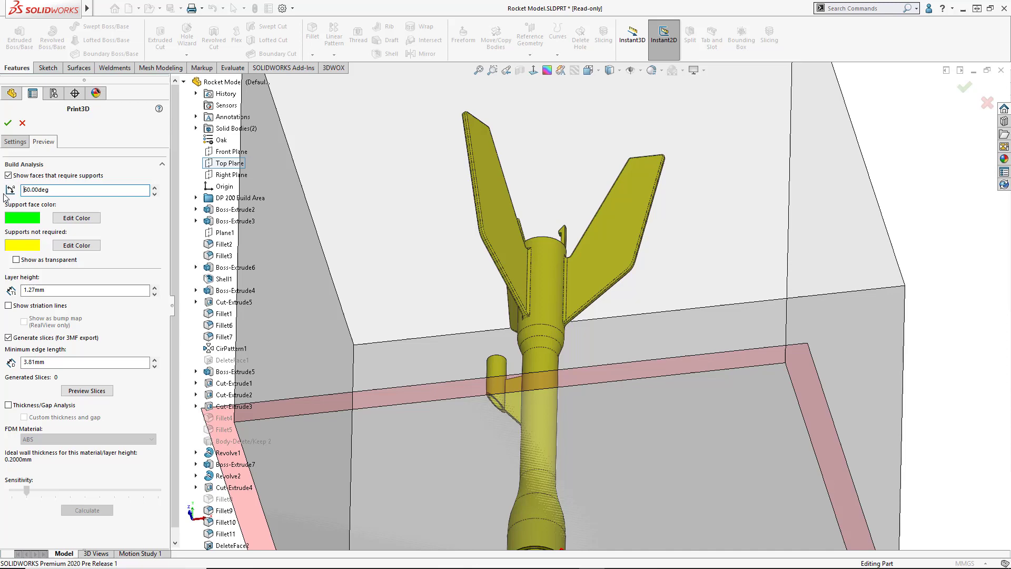
{"action": "left_click", "coordinate": [8, 176]}
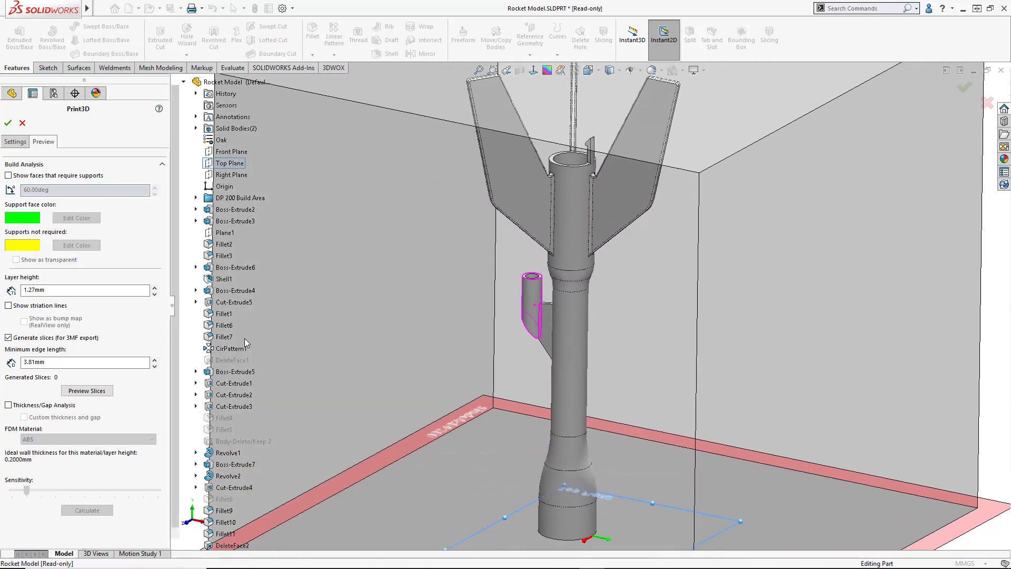
Step: Preview striation lines on the rocket with the layer height set to 0.75 mm
{"action": "left_click", "coordinate": [9, 305]}
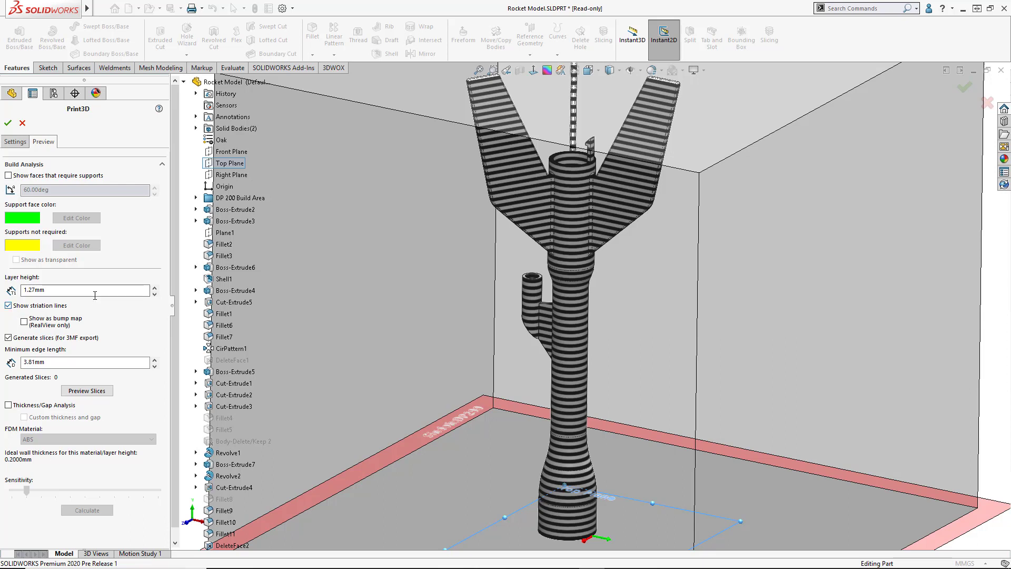
{"action": "left_click", "coordinate": [20, 290]}
{"action": "type", "text": "0.75"}
{"action": "key", "text": "Return"}
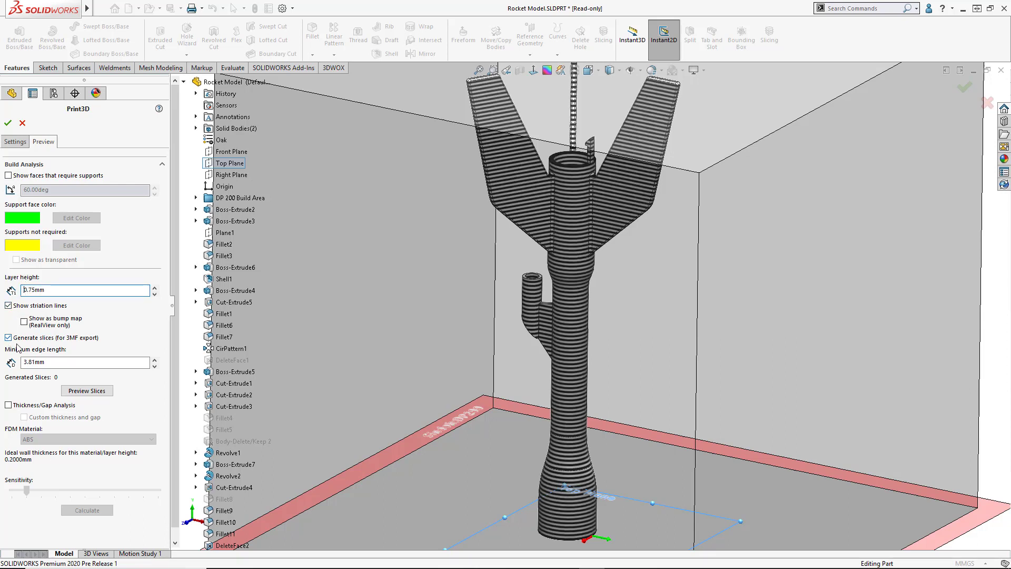
Step: Preview the rocket's generated print slices, inspect them along the body, and cancel Print3D
{"action": "left_click", "coordinate": [87, 390]}
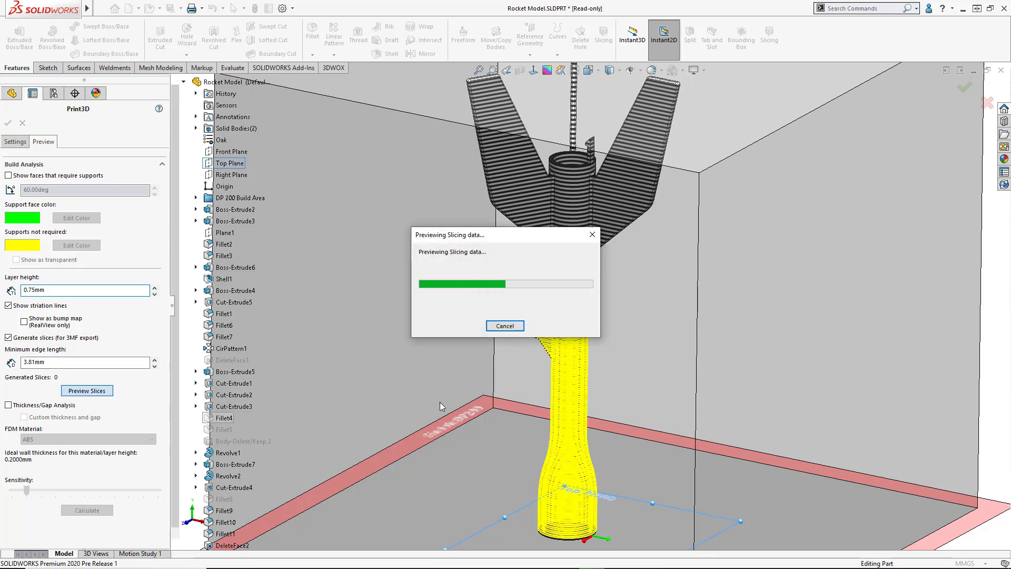
{"action": "key", "text": "ctrl+1"}
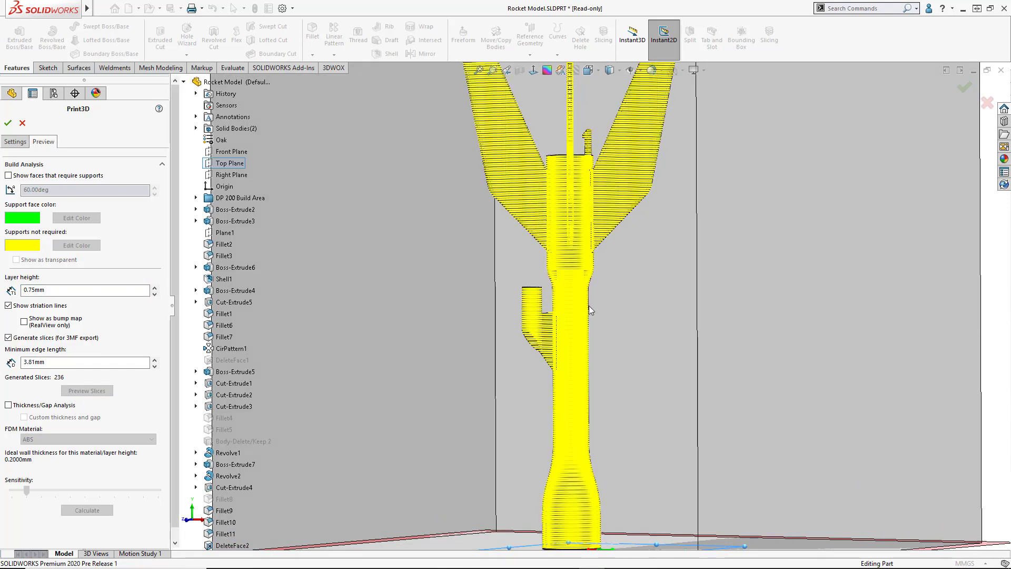
{"action": "scroll", "coordinate": [579, 321], "scroll_direction": "down", "scroll_amount": 5}
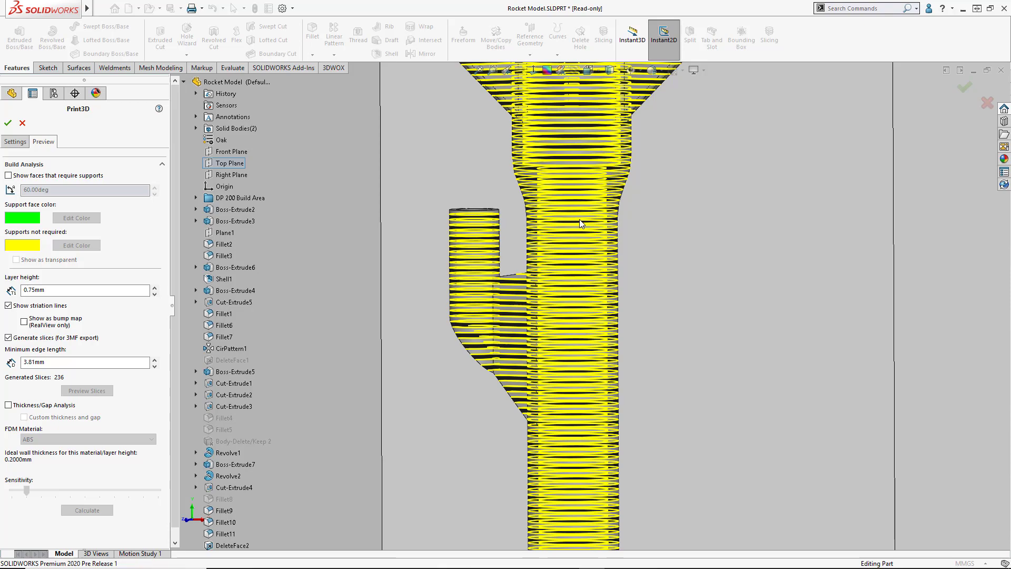
{"action": "scroll", "coordinate": [579, 221], "scroll_direction": "up", "scroll_amount": 5}
{"action": "key", "text": "ctrl+7"}
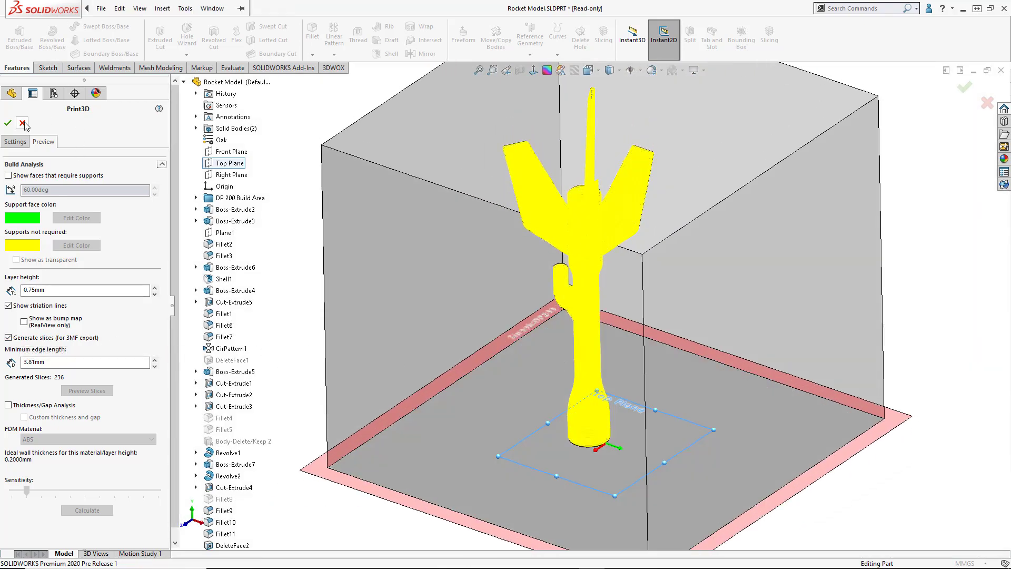
{"action": "left_click", "coordinate": [23, 124]}
Step: Start saving the rocket part under another format, choosing 3D Manufacturing Format (*.3mf) as the file type
{"action": "left_click", "coordinate": [101, 8]}
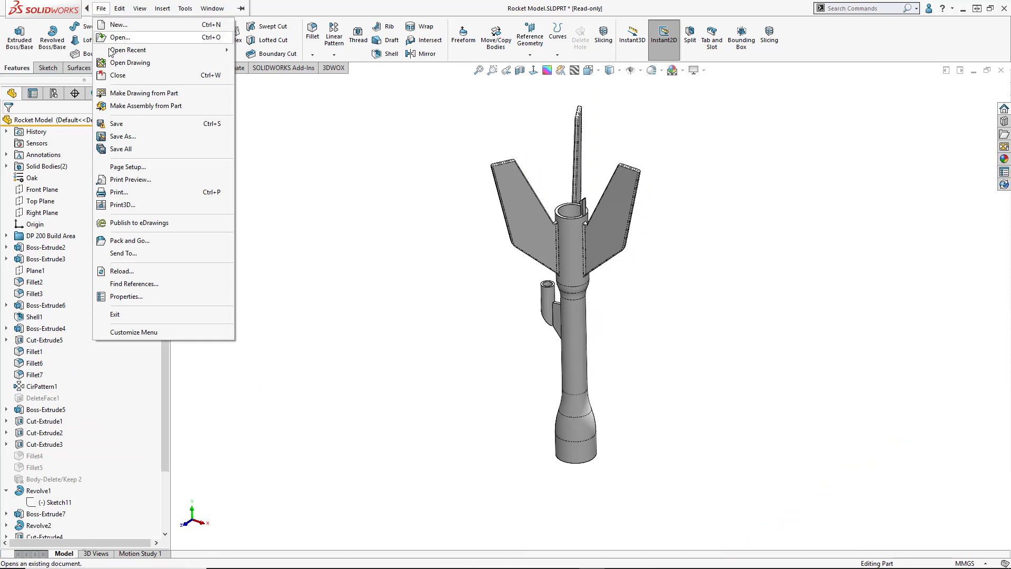
{"action": "left_click", "coordinate": [126, 137]}
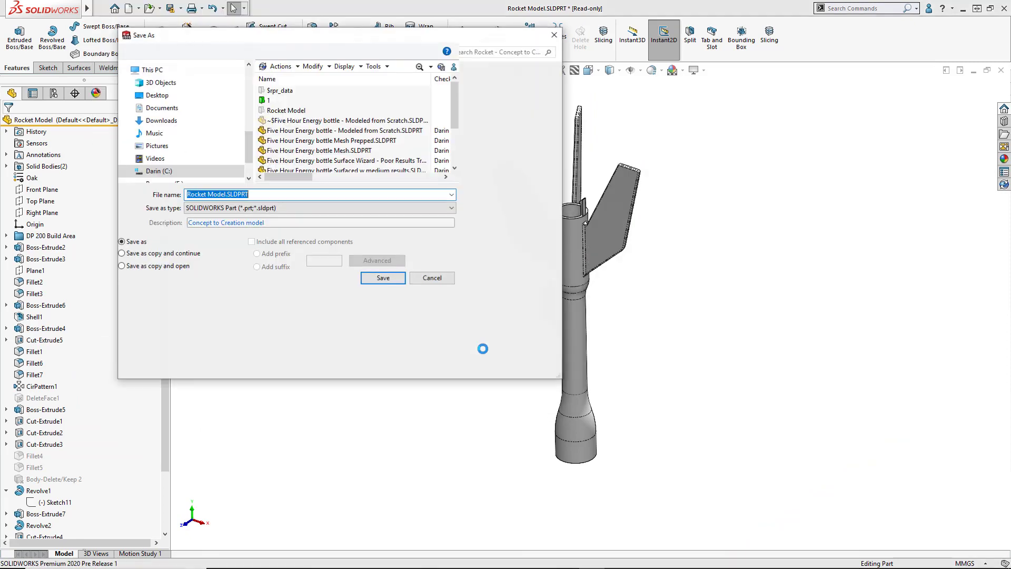
{"action": "left_click", "coordinate": [447, 295]}
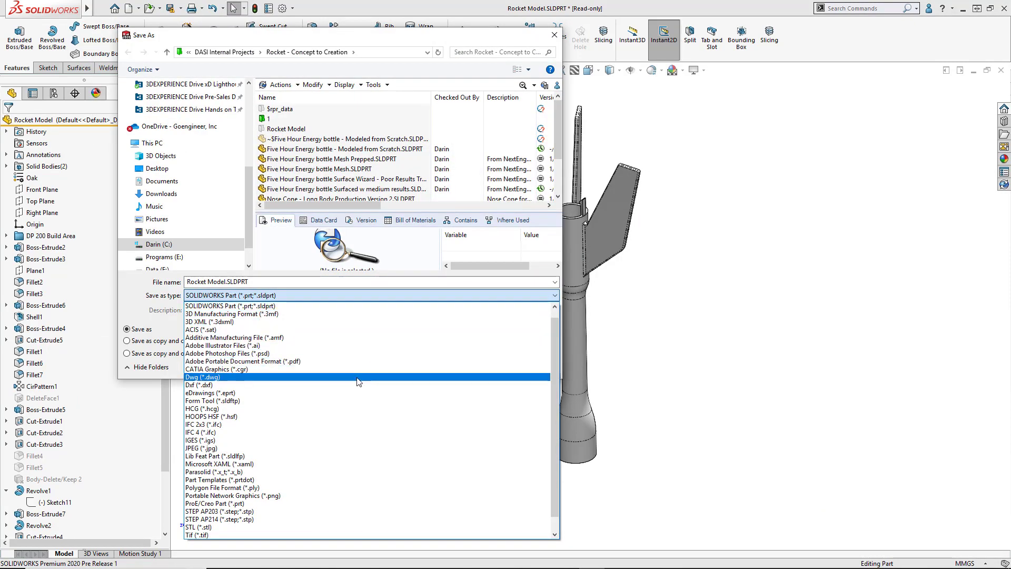
{"action": "left_click", "coordinate": [271, 314]}
{"action": "left_click", "coordinate": [218, 360]}
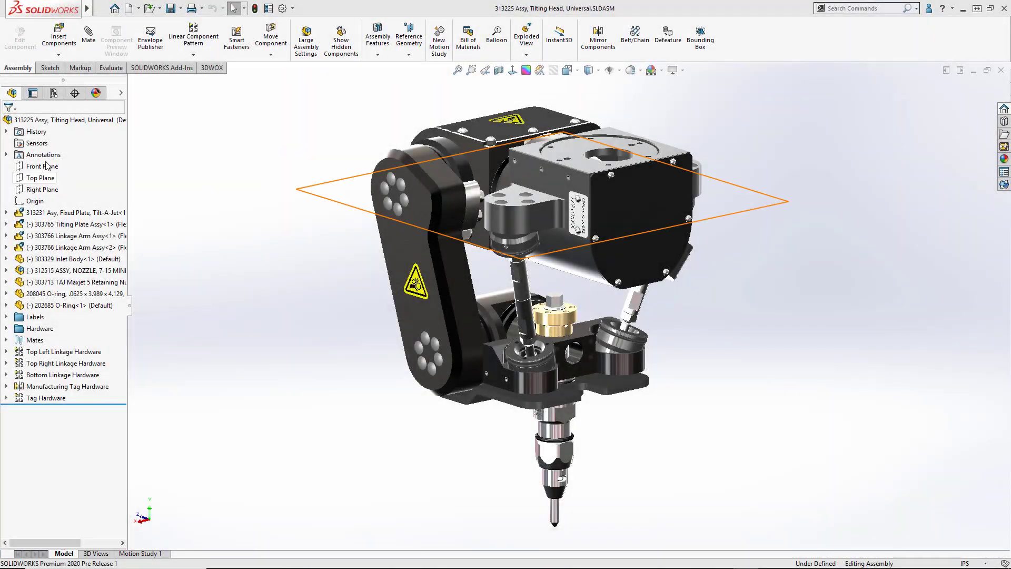
Step: Create a red markup with "GOE!" handwritten above an underline and a wavy line, and circle the linkage joint under the square housing
{"action": "left_click", "coordinate": [81, 68]}
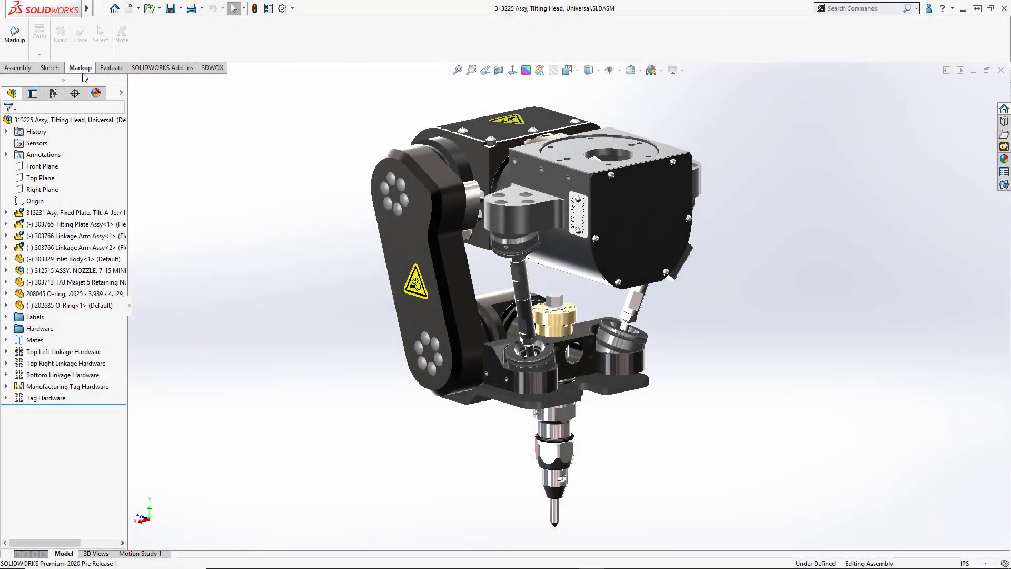
{"action": "left_click", "coordinate": [15, 42]}
{"action": "left_click", "coordinate": [40, 53]}
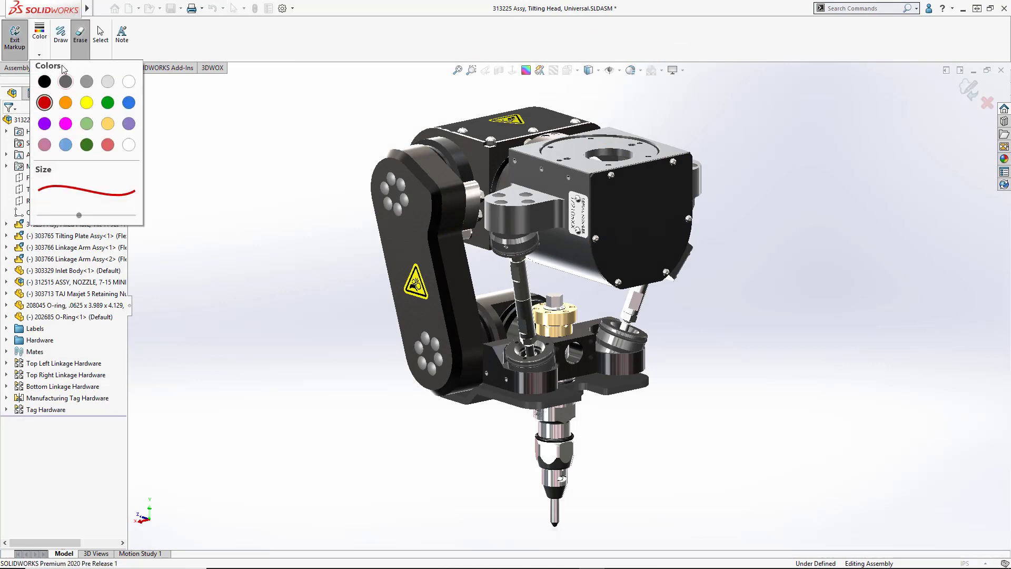
{"action": "left_click", "coordinate": [61, 47]}
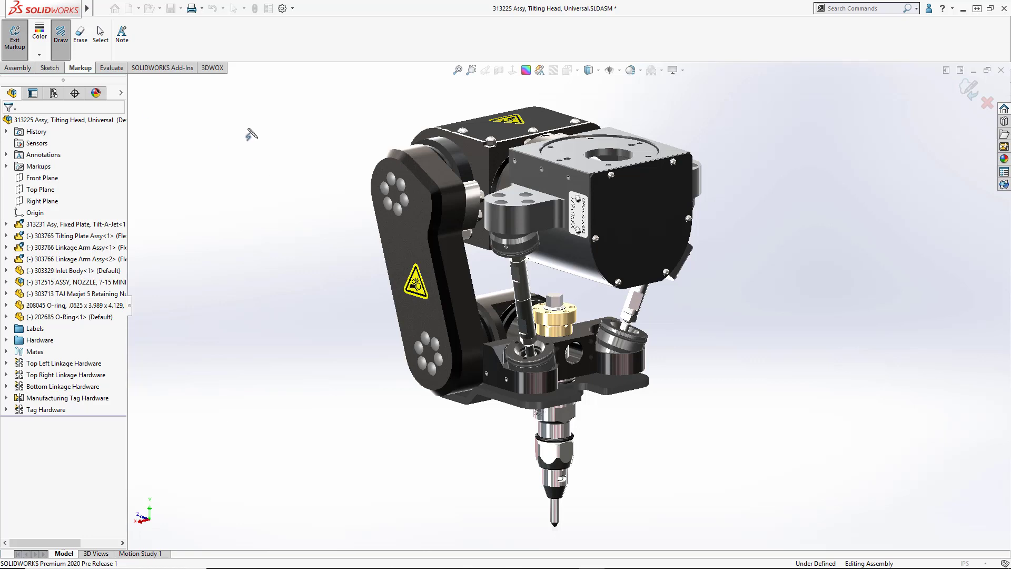
{"action": "mouse_move", "coordinate": [185, 173]}
{"action": "left_mouse_down"}
{"action": "mouse_move", "coordinate": [216, 151]}
{"action": "mouse_move", "coordinate": [290, 159]}
{"action": "left_mouse_up"}
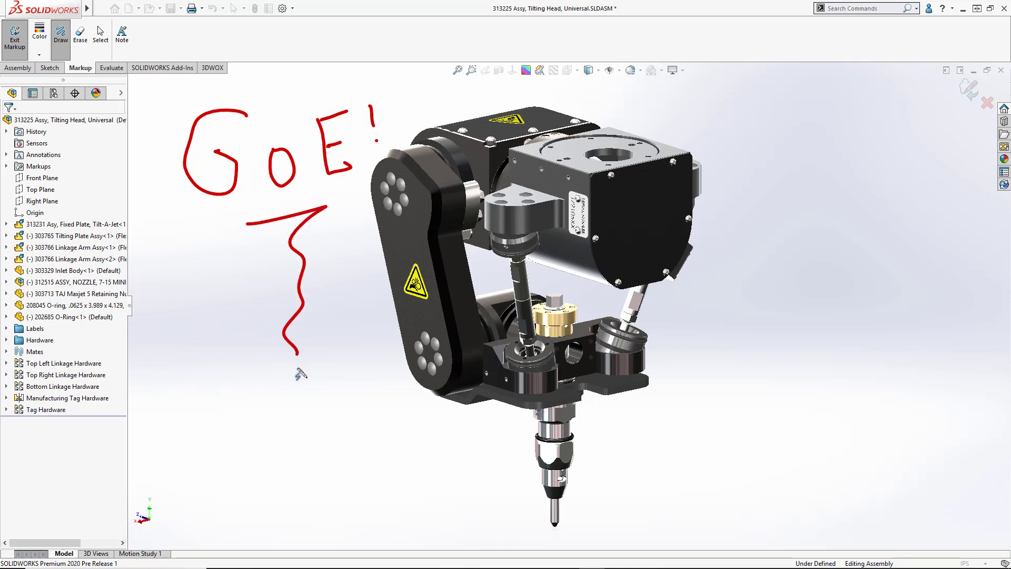
{"action": "left_click_drag", "start_coordinate": [644, 394], "coordinate": [640, 296]}
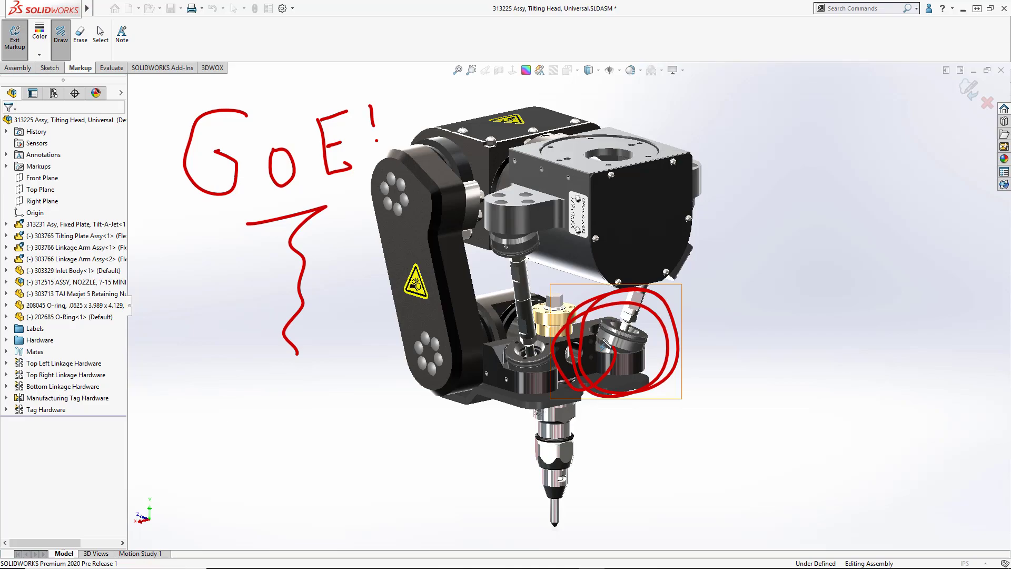
{"action": "key", "text": "Escape"}
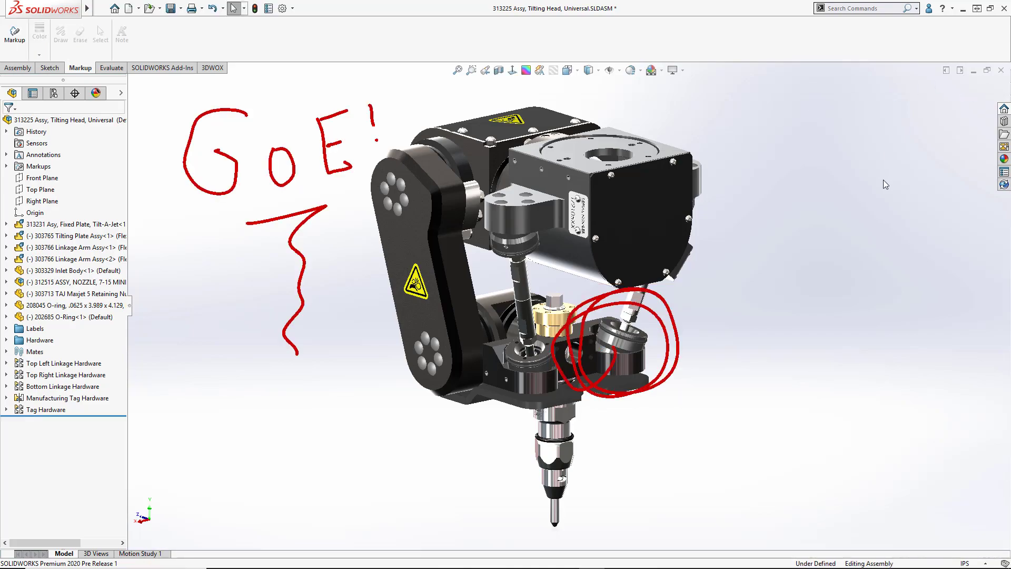
Step: Create a green markup on the rotated side view, circling the square housing and its linkage rod and adding a question mark beside them
{"action": "mouse_move", "coordinate": [236, 243]}
{"action": "middle_mouse_down"}
{"action": "mouse_move", "coordinate": [295, 255]}
{"action": "mouse_move", "coordinate": [267, 282]}
{"action": "mouse_move", "coordinate": [235, 288]}
{"action": "mouse_move", "coordinate": [142, 343]}
{"action": "mouse_move", "coordinate": [185, 305]}
{"action": "mouse_move", "coordinate": [230, 331]}
{"action": "middle_mouse_up"}
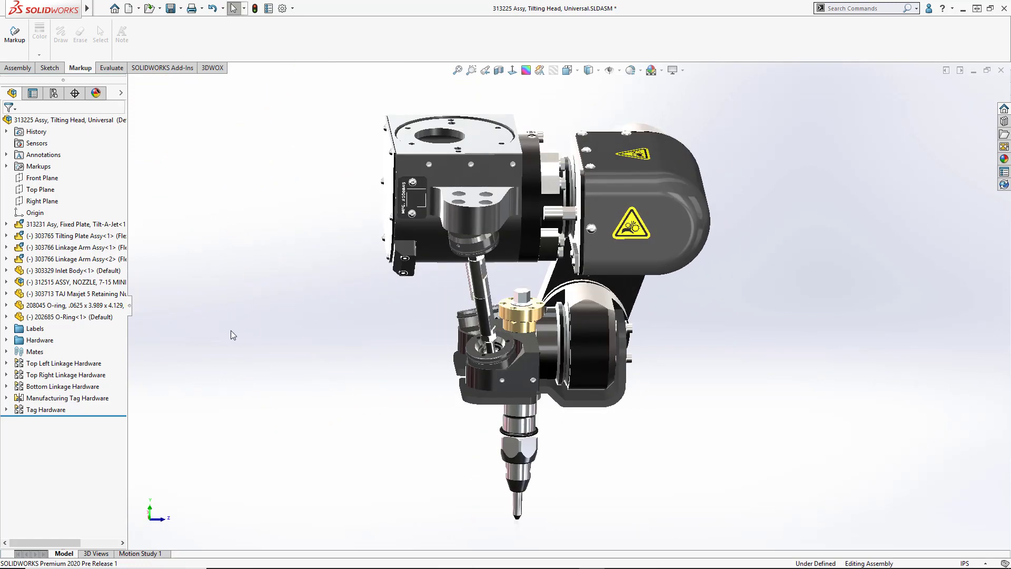
{"action": "left_click", "coordinate": [16, 38]}
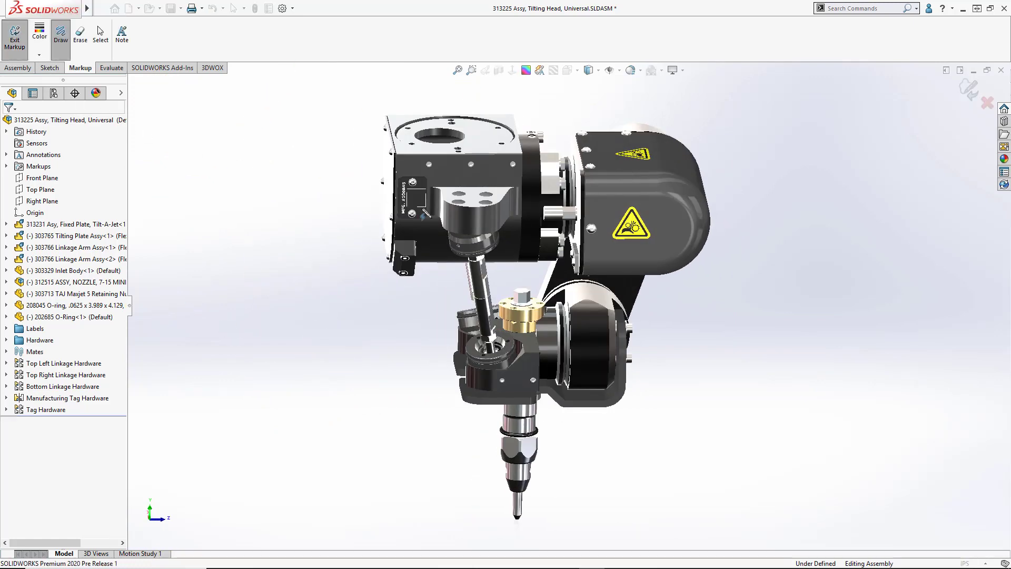
{"action": "left_click", "coordinate": [39, 55]}
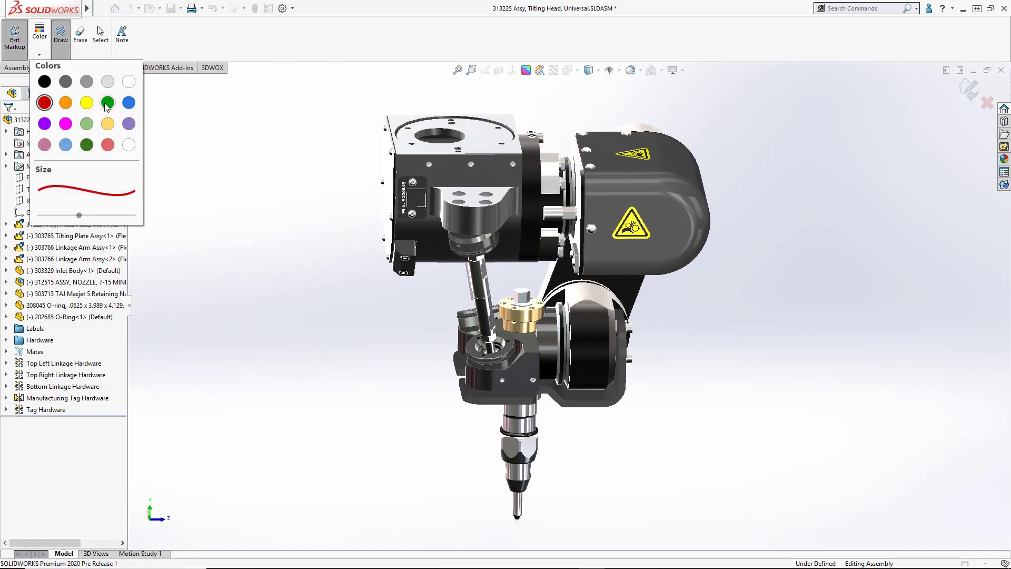
{"action": "left_click", "coordinate": [363, 184]}
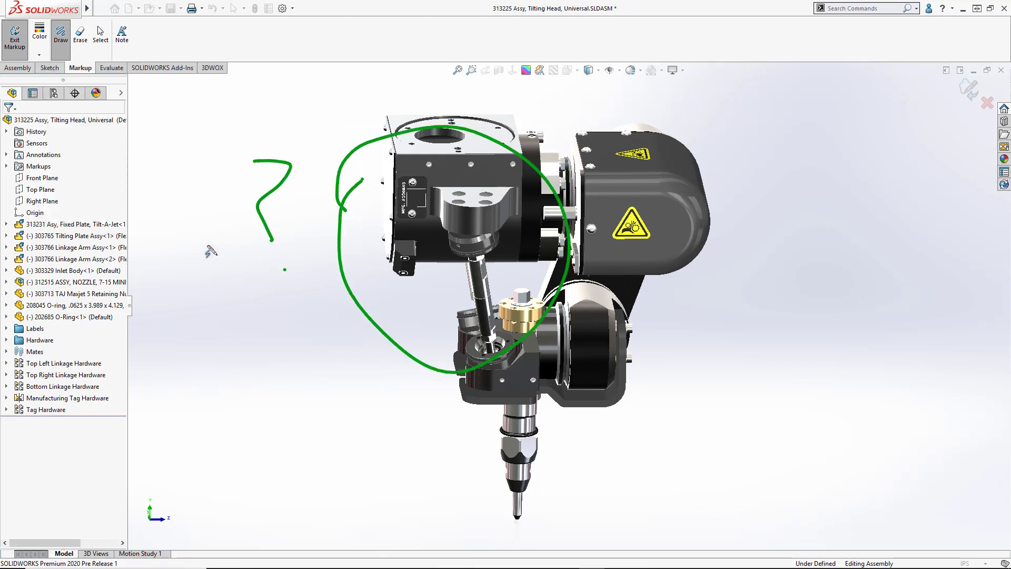
{"action": "left_click", "coordinate": [968, 88]}
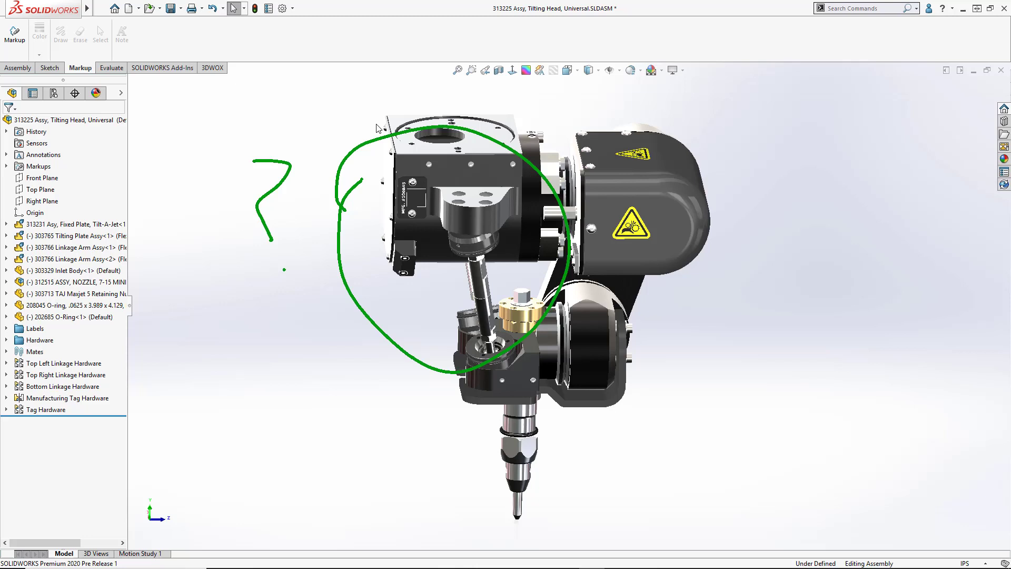
Step: Expand the assembly's Markups folder and orient the view to the saved Markup1 orientation
{"action": "left_click", "coordinate": [7, 166]}
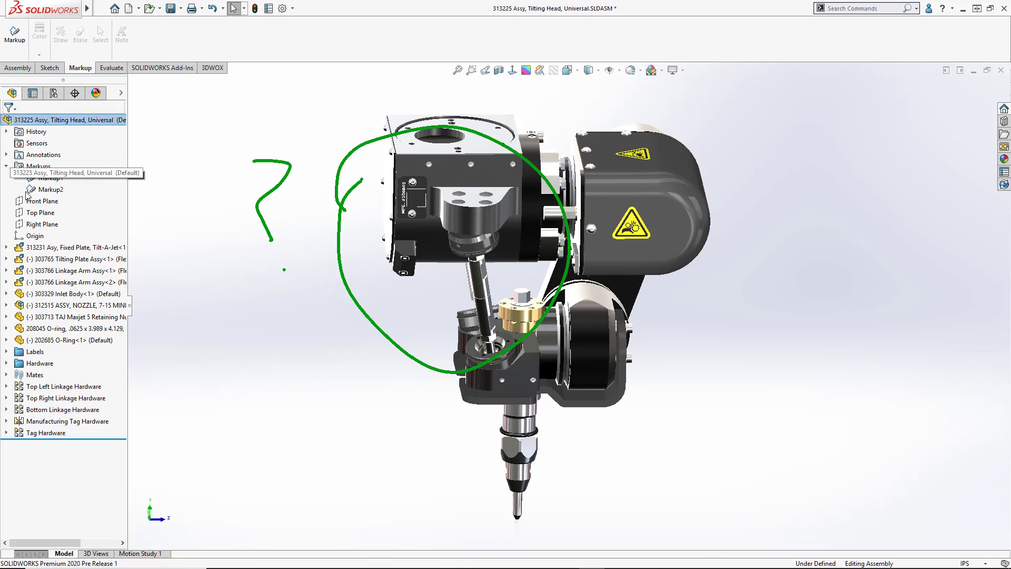
{"action": "left_click", "coordinate": [50, 178]}
{"action": "right_click", "coordinate": [50, 178]}
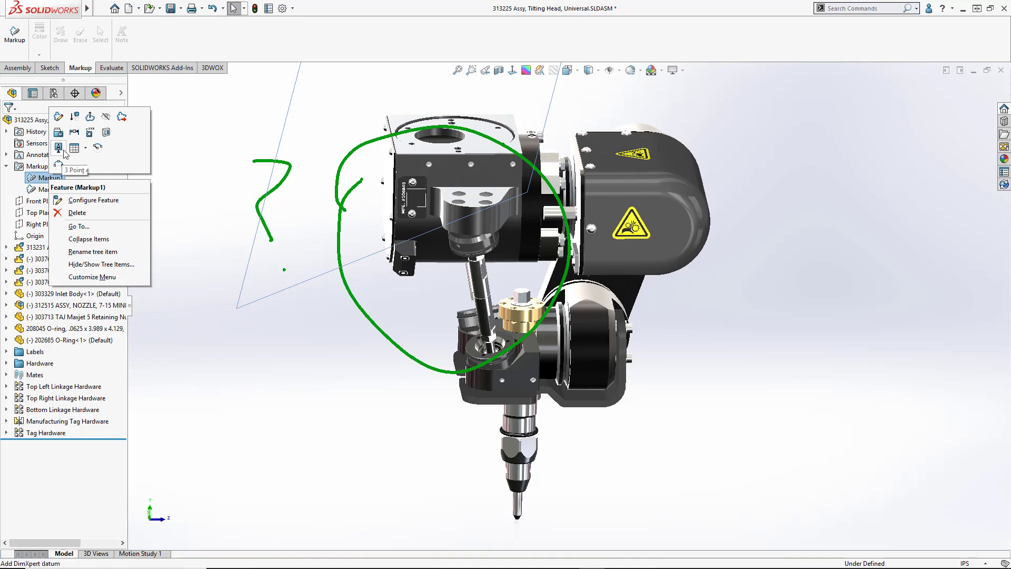
{"action": "left_click", "coordinate": [90, 119]}
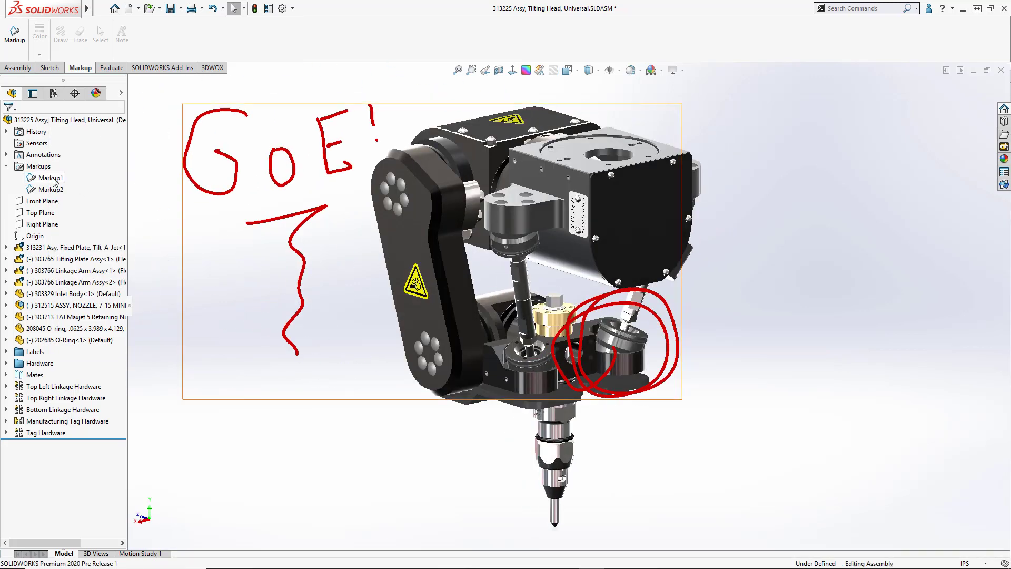
Step: Start exporting Markup1, review the available export file types, and cancel the export
{"action": "right_click", "coordinate": [50, 178]}
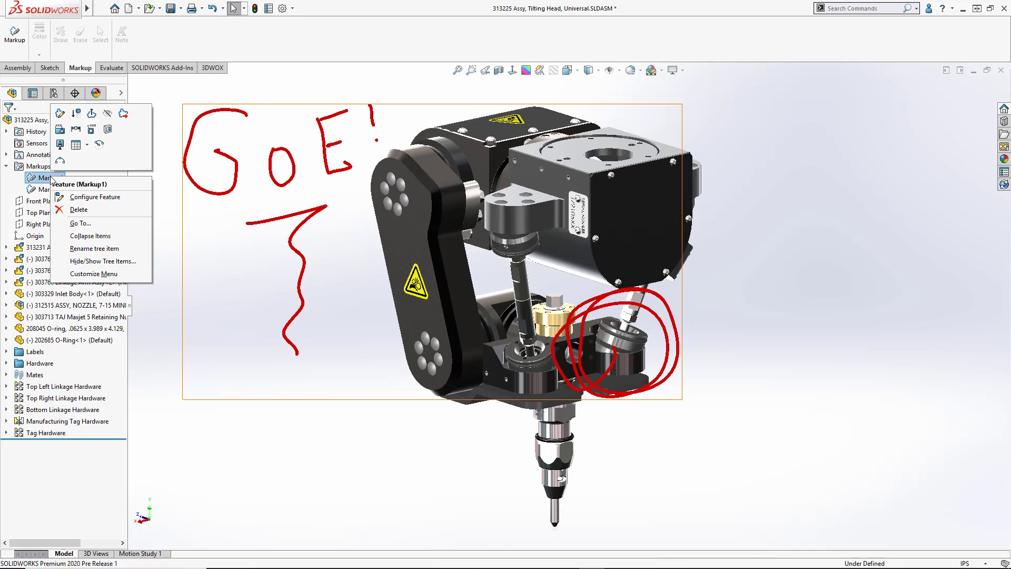
{"action": "left_click", "coordinate": [124, 114]}
{"action": "left_click", "coordinate": [542, 384]}
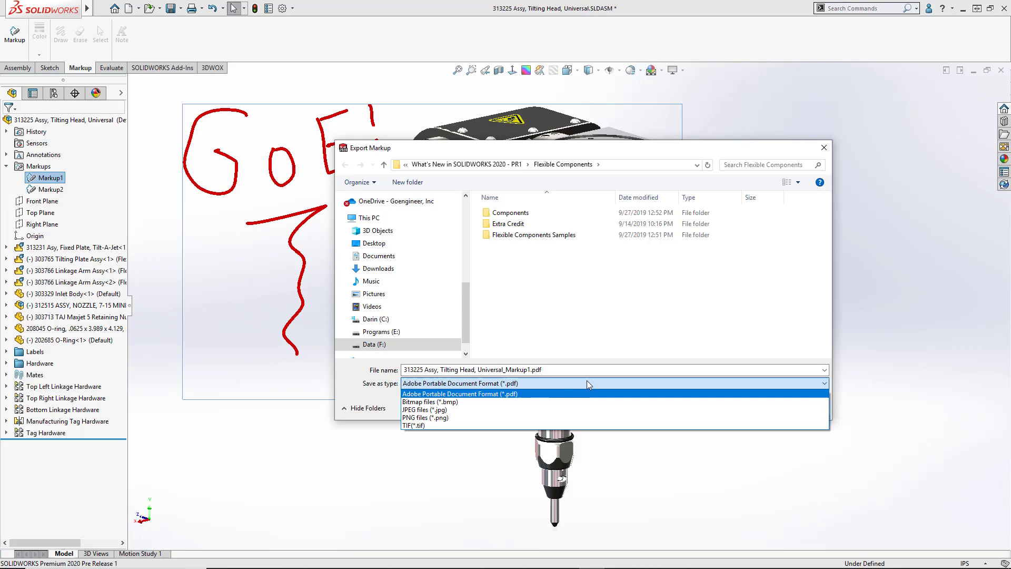
{"action": "left_click", "coordinate": [347, 374]}
{"action": "left_click", "coordinate": [800, 407]}
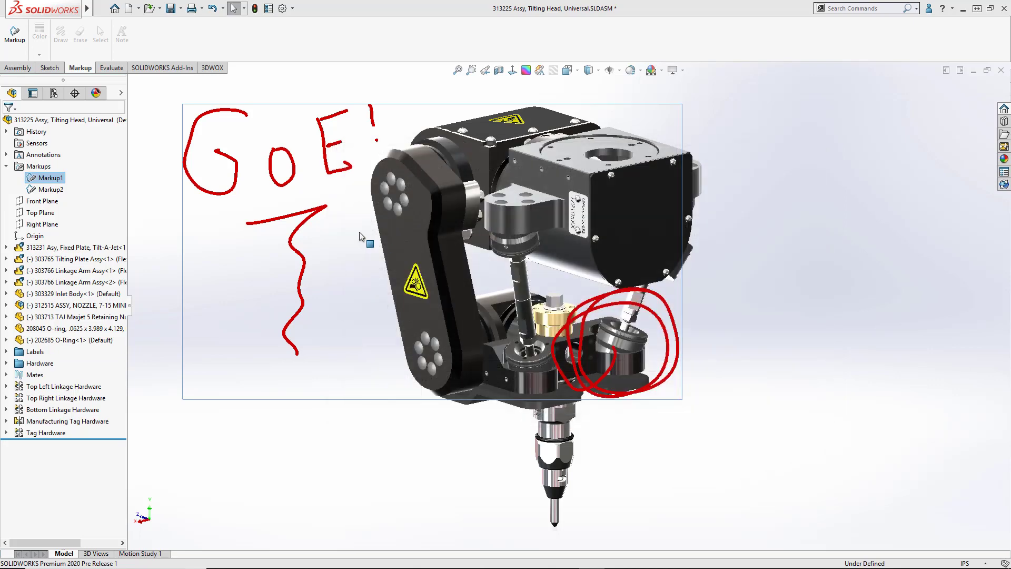
Step: Open the drawing associated with the 313225 tilting head assembly
{"action": "left_click", "coordinate": [76, 120]}
{"action": "right_click", "coordinate": [76, 122]}
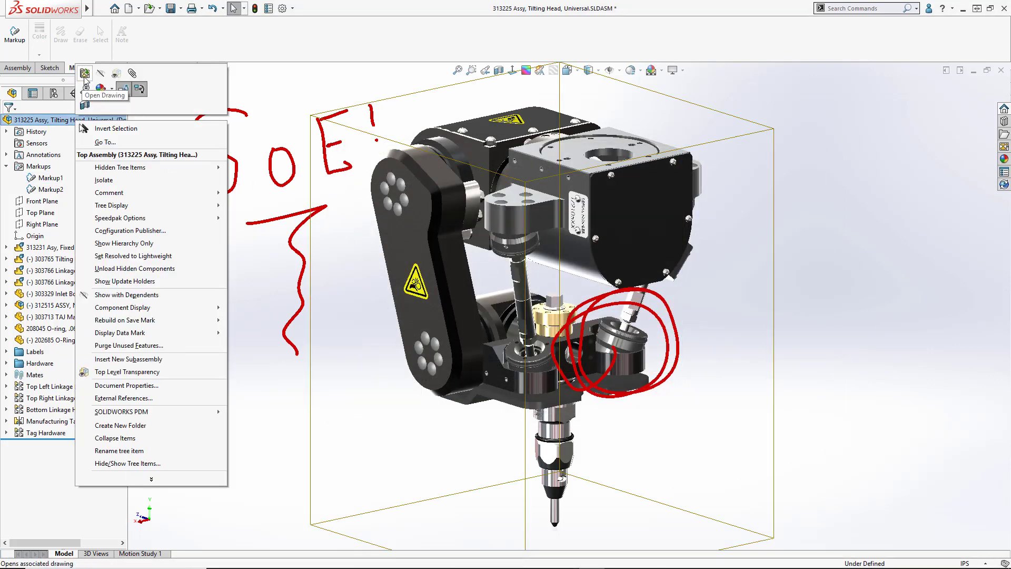
{"action": "left_click", "coordinate": [85, 81]}
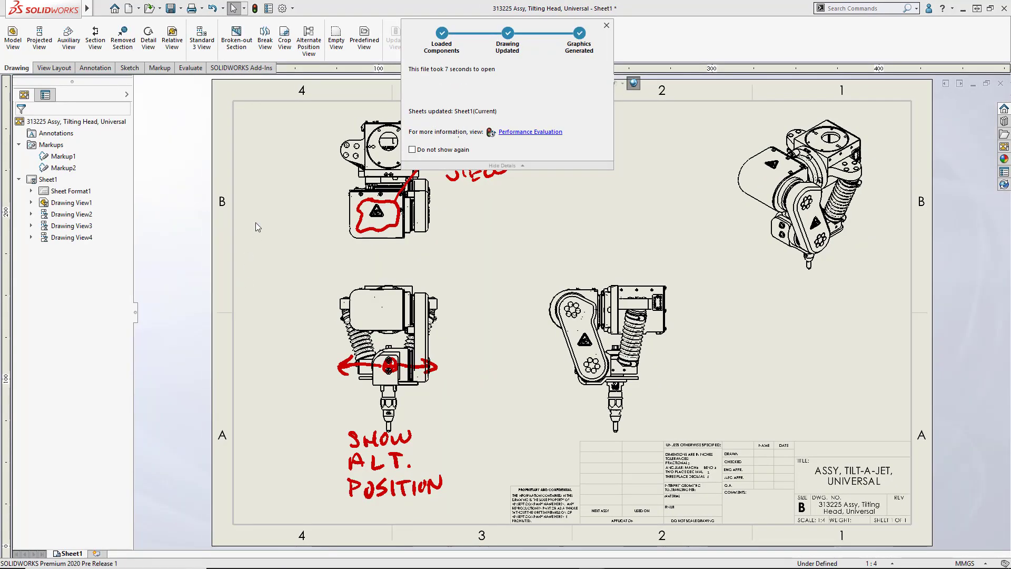
Step: Add a red markup on the drawing with a warning triangle, an exclamation mark and an arrow pointing at the lower side view, Drawing View3
{"action": "left_click", "coordinate": [159, 68]}
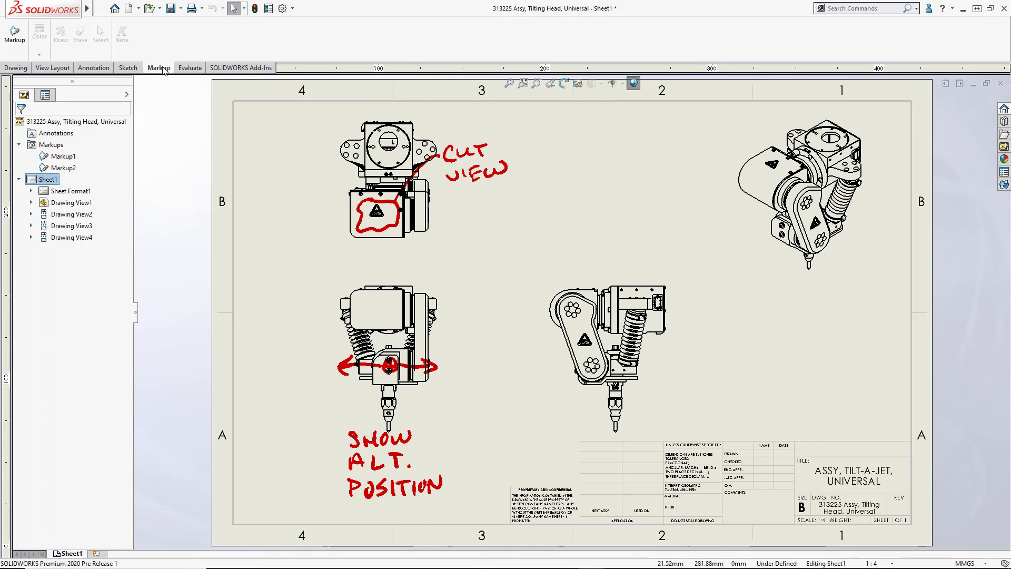
{"action": "left_click", "coordinate": [20, 47]}
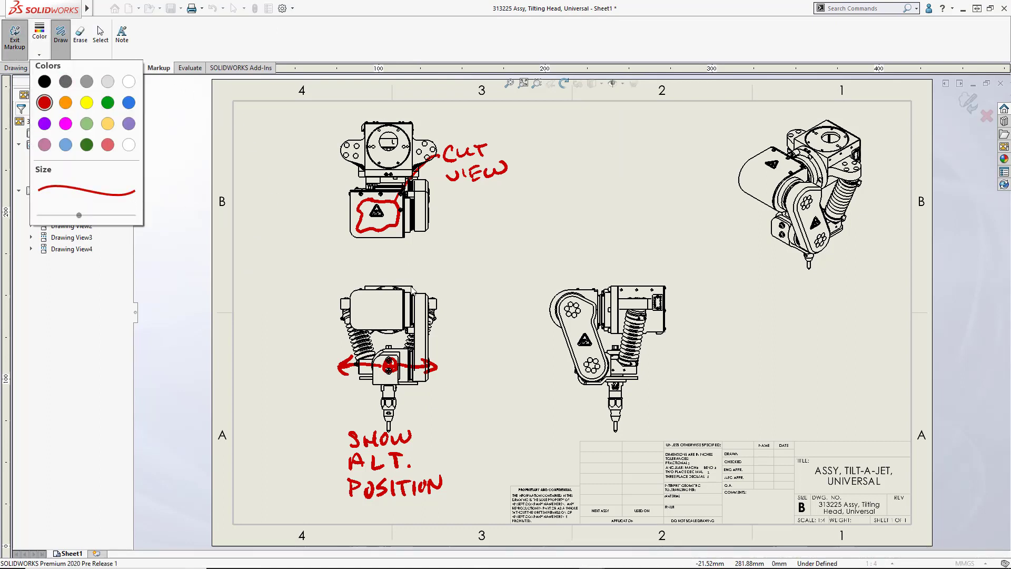
{"action": "left_click_drag", "start_coordinate": [530, 258], "coordinate": [506, 292]}
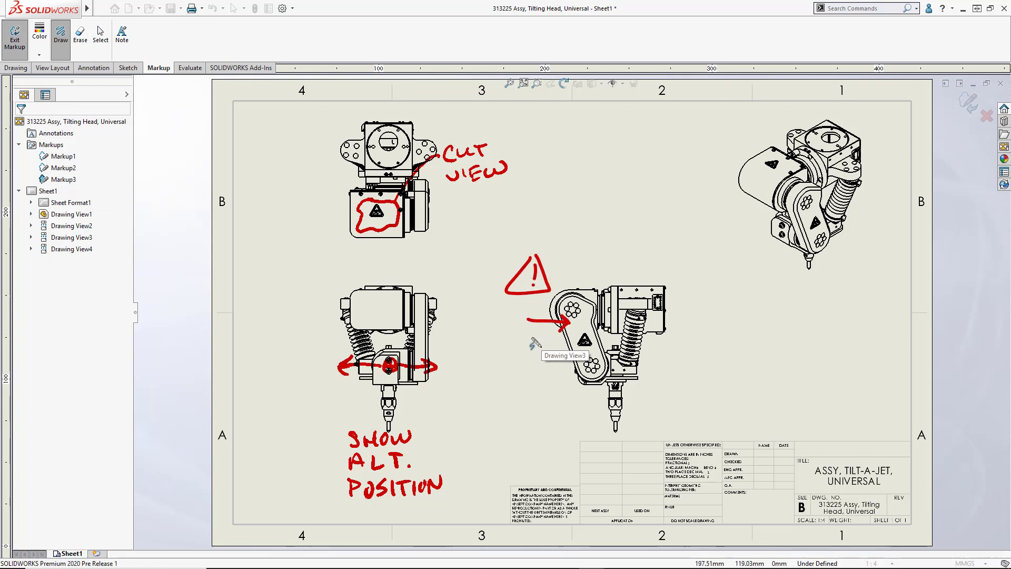
{"action": "left_click", "coordinate": [970, 108]}
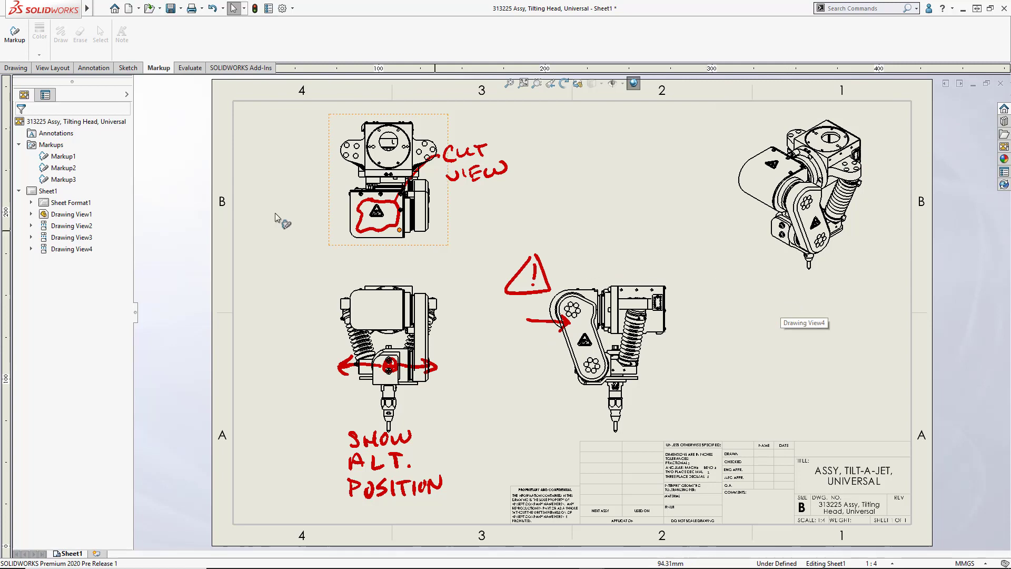
{"action": "mouse_move", "coordinate": [75, 184]}
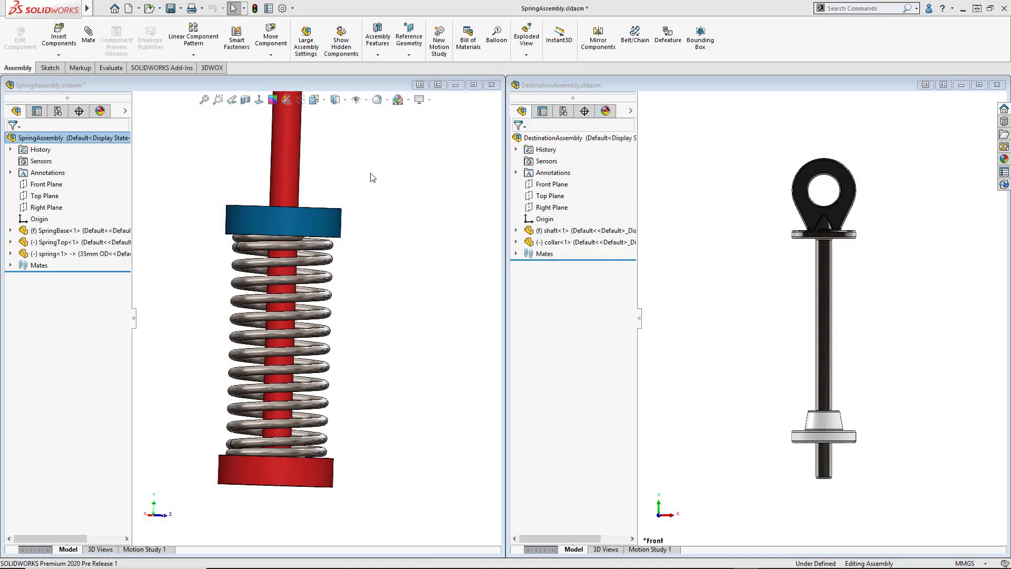
Step: Expand the spring component in SpringAssembly and examine the references of its End Plane and the WireProfile sketch
{"action": "left_click", "coordinate": [10, 253]}
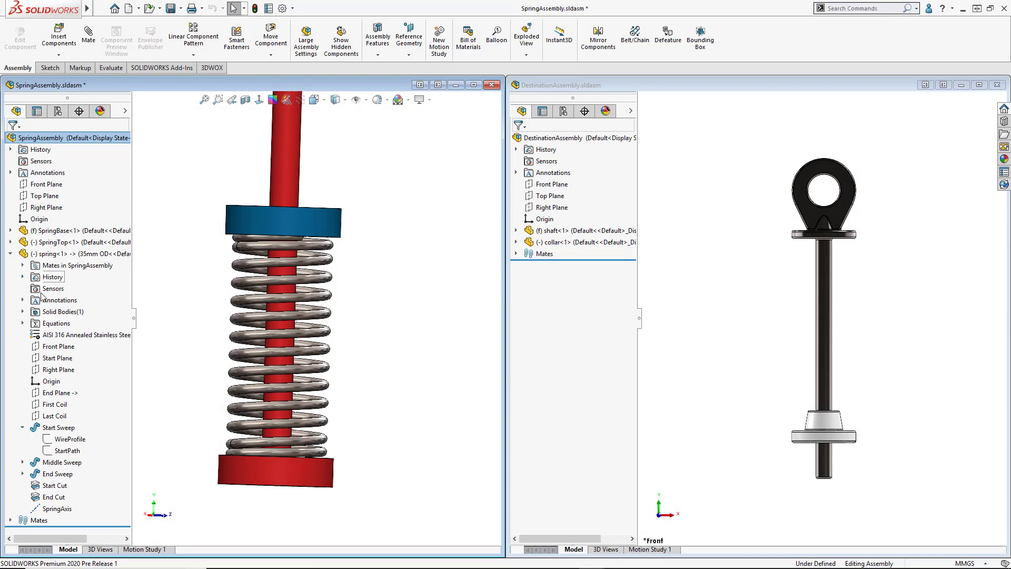
{"action": "left_click", "coordinate": [61, 394]}
{"action": "middle_click_drag", "start_coordinate": [399, 306], "coordinate": [402, 342]}
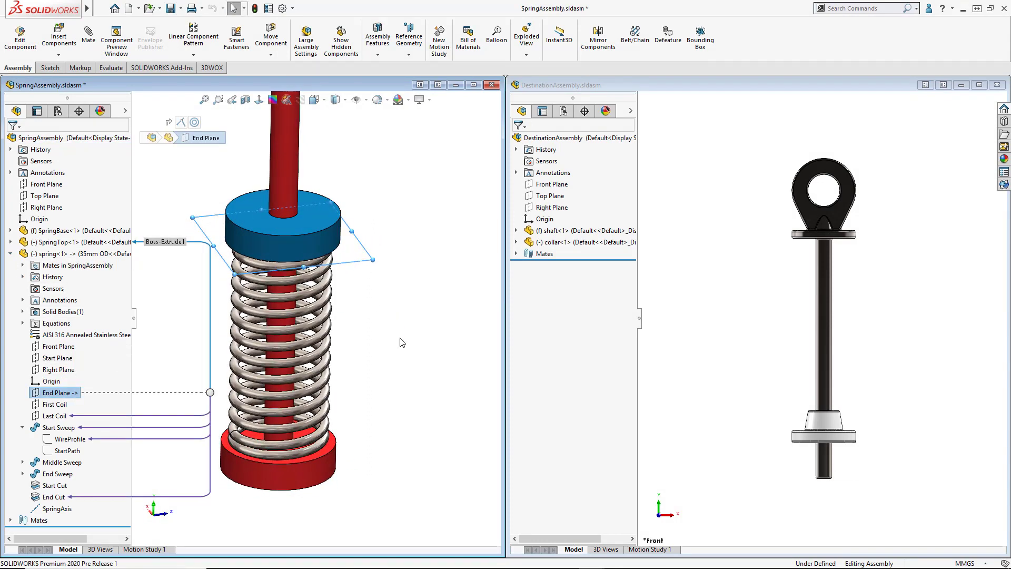
{"action": "left_click", "coordinate": [68, 440]}
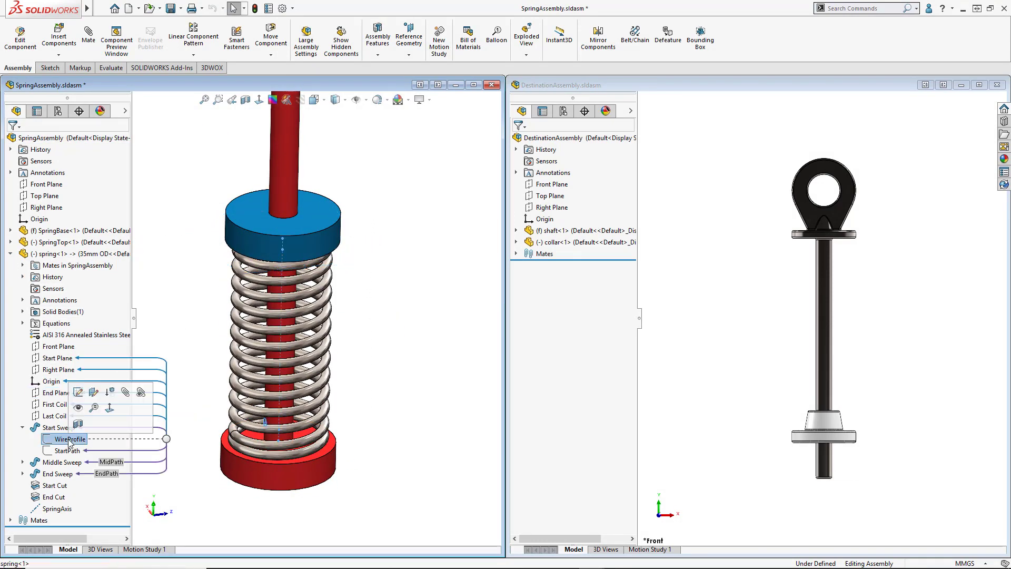
Step: Move the blue SpringTop component up the rod away from the spring, and undo the move
{"action": "left_click", "coordinate": [407, 284]}
{"action": "left_click_drag", "start_coordinate": [301, 219], "coordinate": [301, 155]}
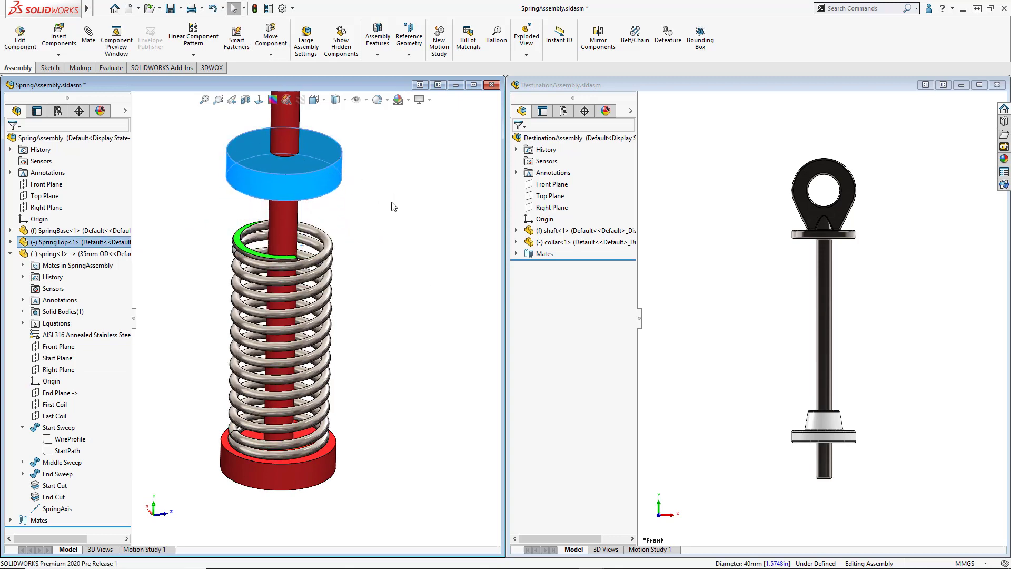
{"action": "key", "text": "ctrl+z"}
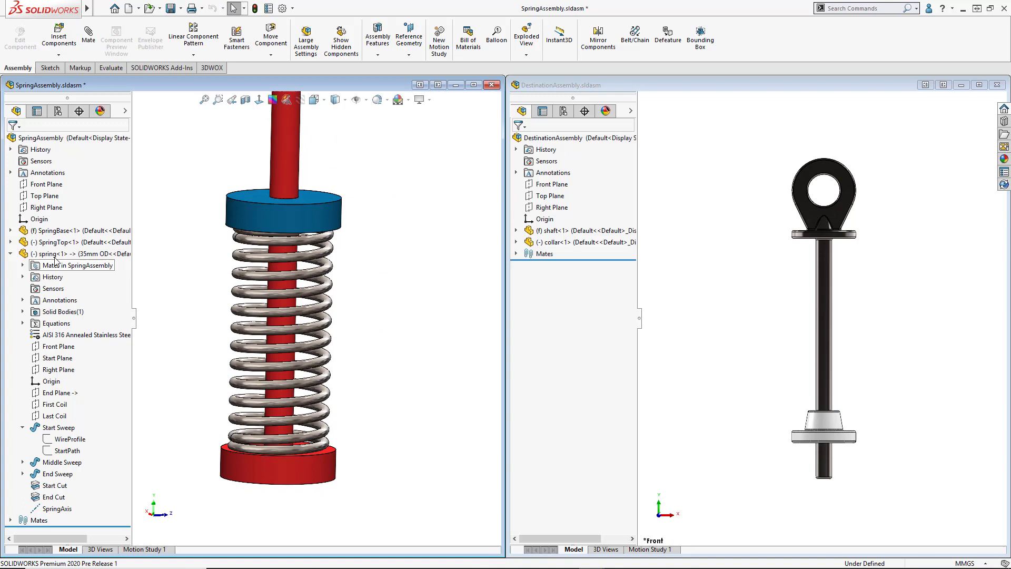
Step: Insert the spring from SpringAssembly into DestinationAssembly beside the shaft, and maximize the DestinationAssembly window
{"action": "left_click_drag", "start_coordinate": [55, 257], "coordinate": [117, 278]}
{"action": "left_click_drag", "start_coordinate": [640, 315], "coordinate": [773, 334]}
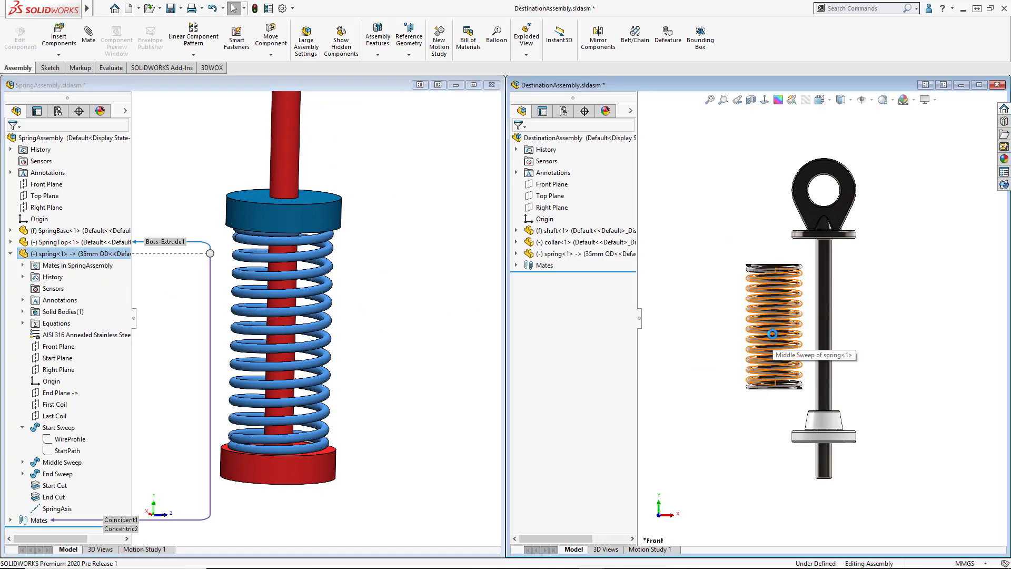
{"action": "double_click", "coordinate": [798, 86]}
Step: Add a coincident mate between the flat lower end of the spring and the upper flange face of the collar
{"action": "middle_click_drag", "start_coordinate": [704, 266], "coordinate": [555, 406]}
{"action": "scroll", "coordinate": [539, 350], "scroll_direction": "down", "scroll_amount": 5}
{"action": "left_click", "coordinate": [546, 334]}
{"action": "left_click", "coordinate": [554, 406], "text": "ctrl"}
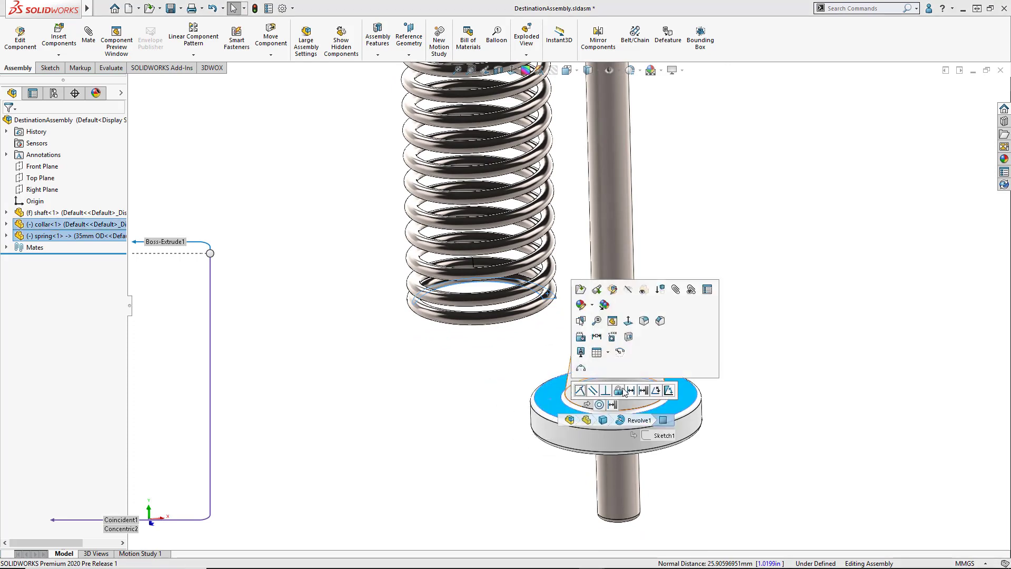
{"action": "left_click", "coordinate": [580, 390]}
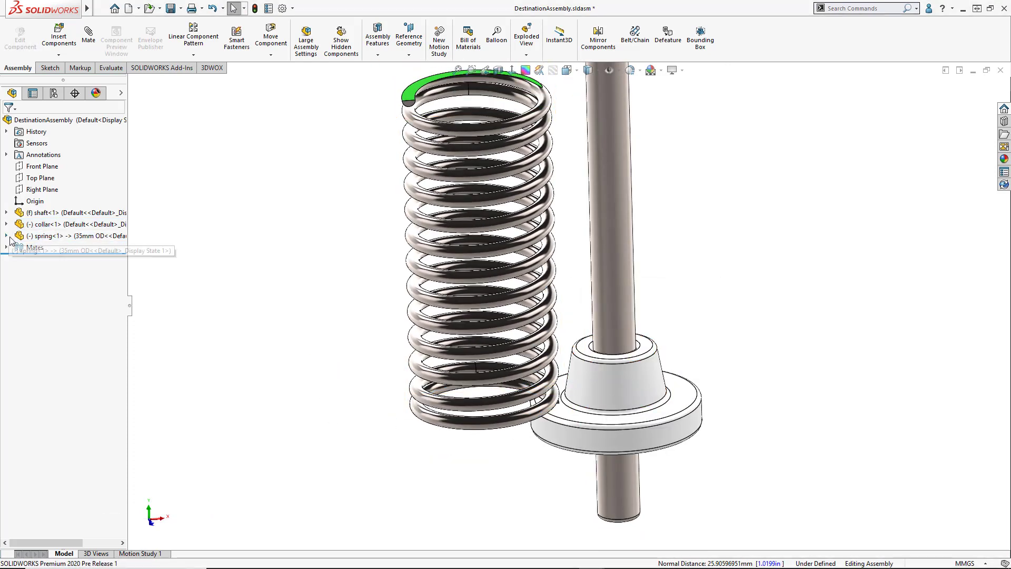
Step: Mate the spring's SpringAxis concentric with the shaft's cylindrical face, and slide the collar with the spring up the shaft
{"action": "left_click", "coordinate": [57, 469]}
{"action": "left_click", "coordinate": [599, 333], "text": "ctrl"}
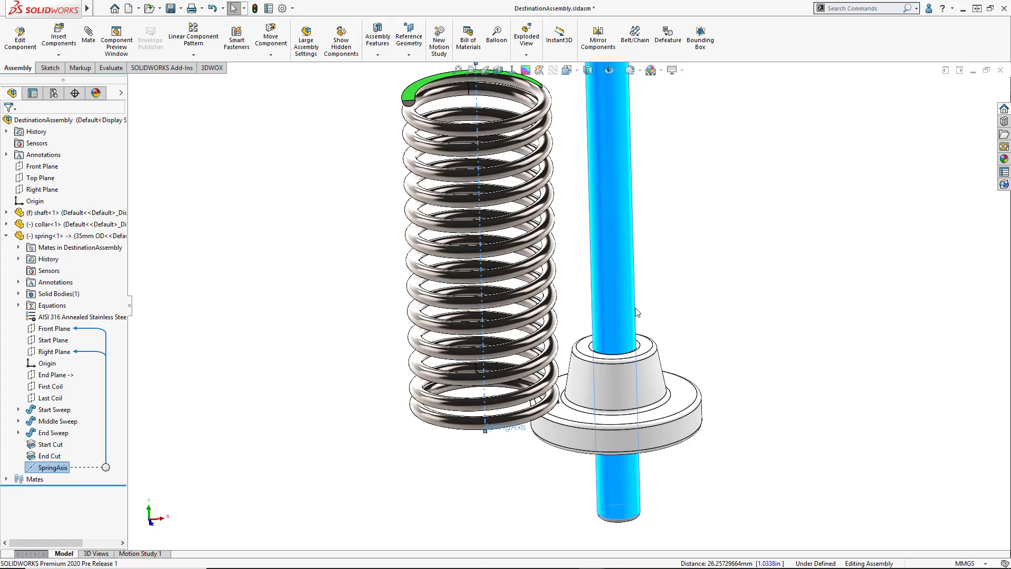
{"action": "scroll", "coordinate": [693, 224], "scroll_direction": "up", "scroll_amount": 3}
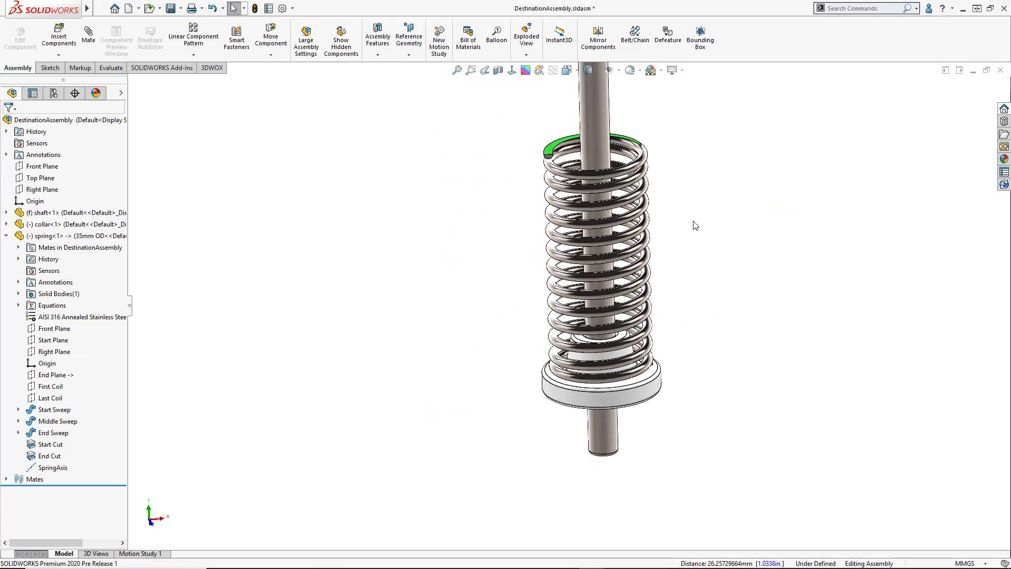
{"action": "middle_click_drag", "start_coordinate": [693, 224], "coordinate": [586, 507]}
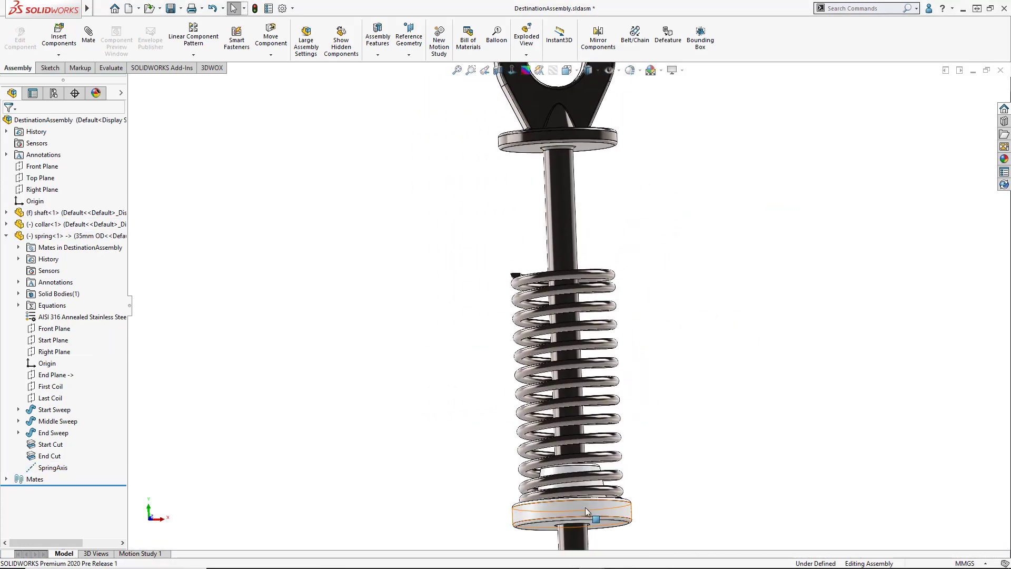
{"action": "left_click_drag", "start_coordinate": [586, 508], "coordinate": [568, 446]}
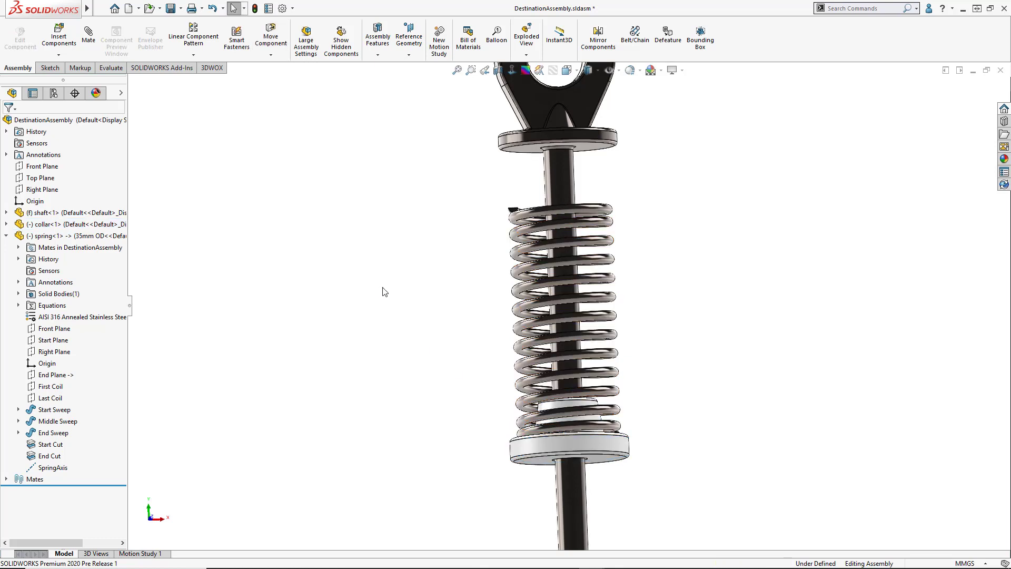
Step: Make the spring flexible with its End Plane reference attached to the underside of the shaft's upper flange, and slide the collar up the shaft
{"action": "left_click", "coordinate": [521, 224]}
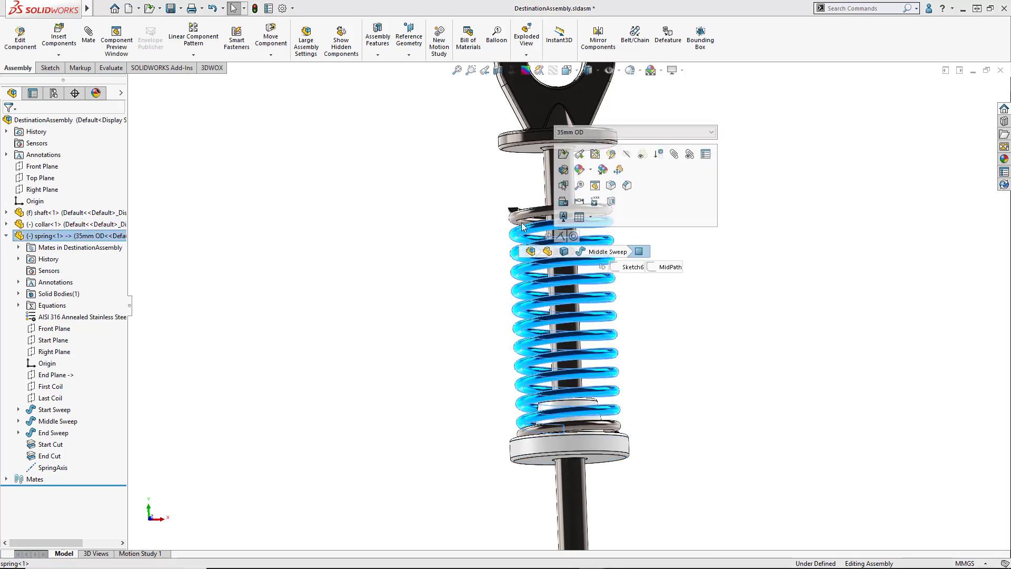
{"action": "left_click", "coordinate": [622, 171]}
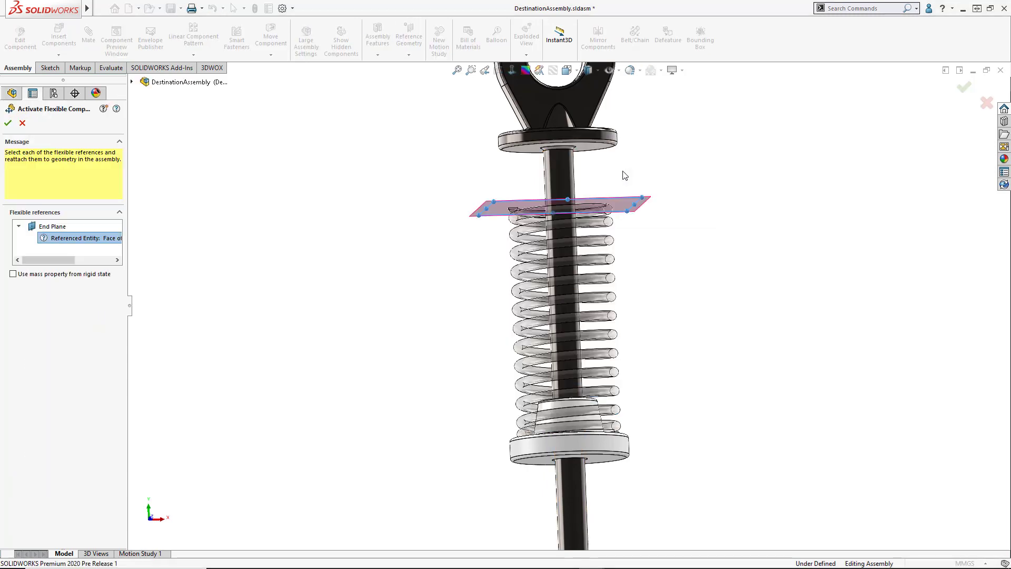
{"action": "right_click", "coordinate": [594, 150]}
{"action": "left_click_drag", "start_coordinate": [615, 451], "coordinate": [606, 409]}
{"action": "left_click", "coordinate": [723, 258]}
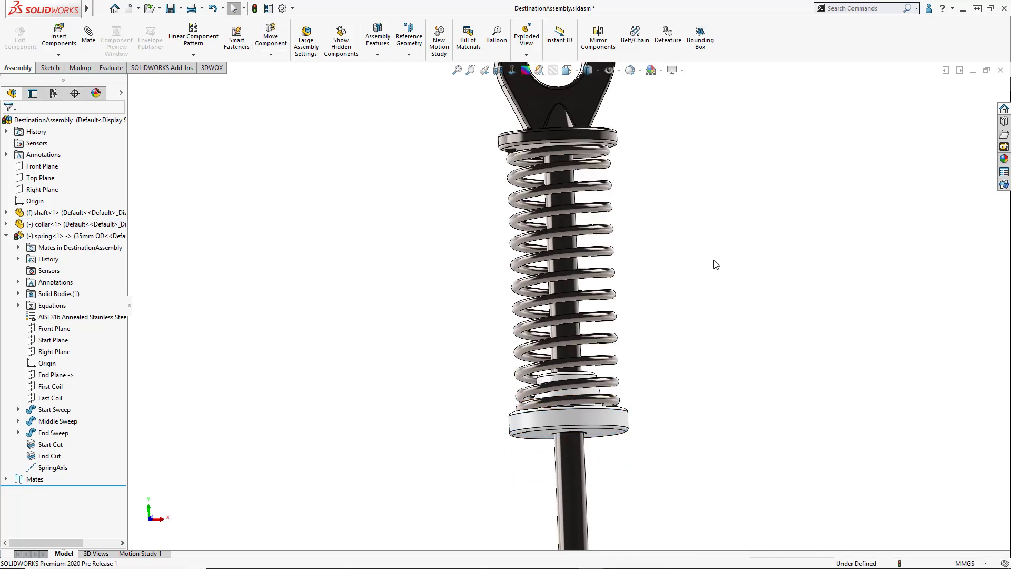
Step: Place a copy of the spring beside the shaft, and slide the collar further up to compress the flexible spring
{"action": "left_click_drag", "start_coordinate": [601, 234], "coordinate": [819, 261], "text": "ctrl"}
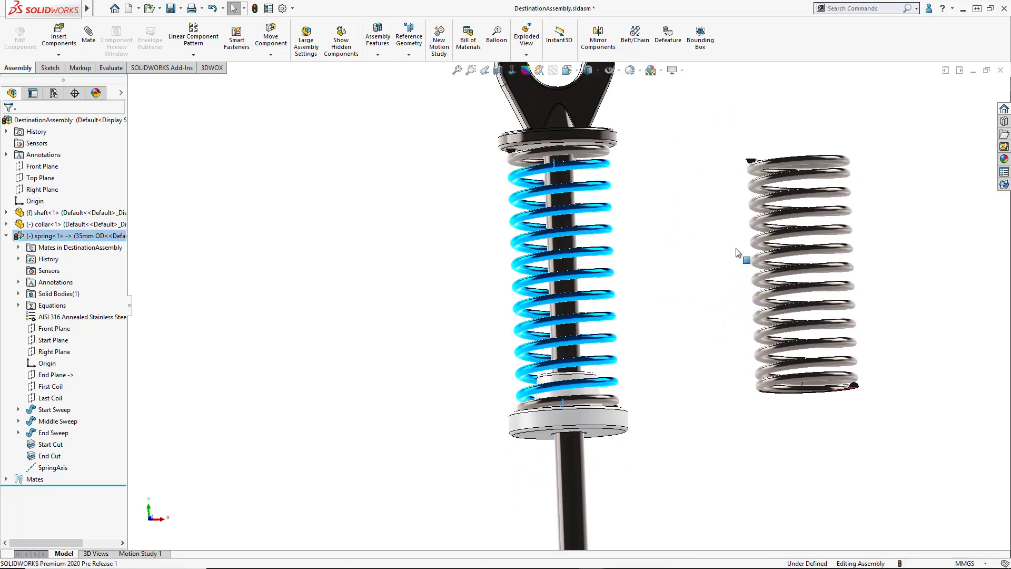
{"action": "left_click", "coordinate": [679, 233]}
{"action": "left_click_drag", "start_coordinate": [609, 419], "coordinate": [598, 398]}
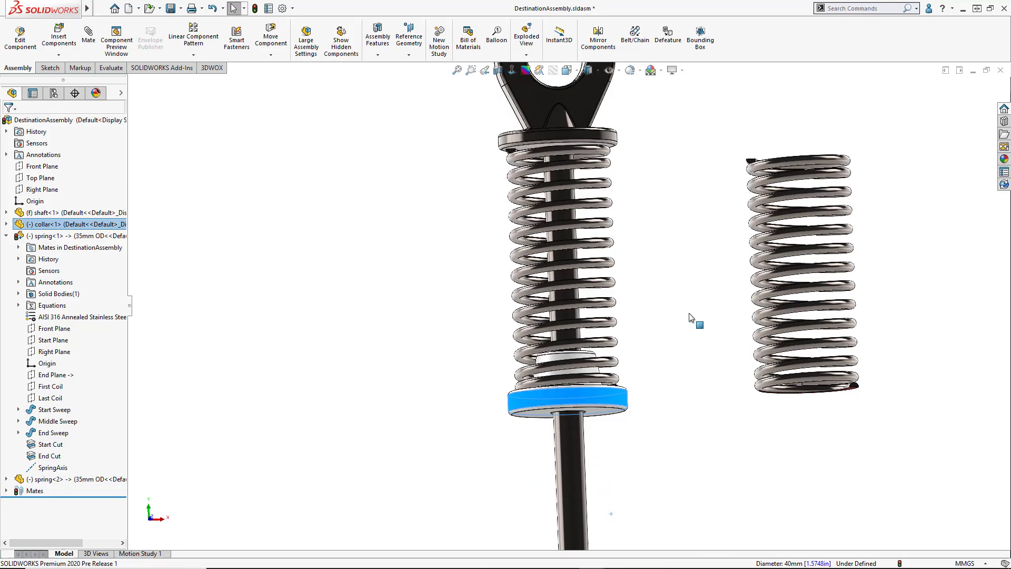
{"action": "left_click", "coordinate": [692, 317]}
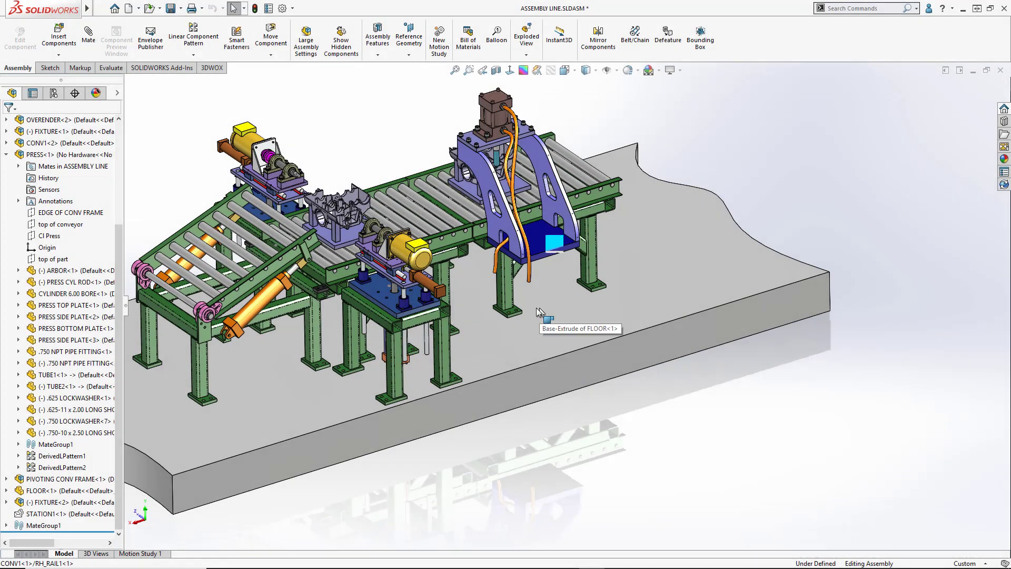
Step: Open the PRESS subassembly beside the assembly line, and publish the FLOOR component to it as an envelope
{"action": "left_click", "coordinate": [556, 242]}
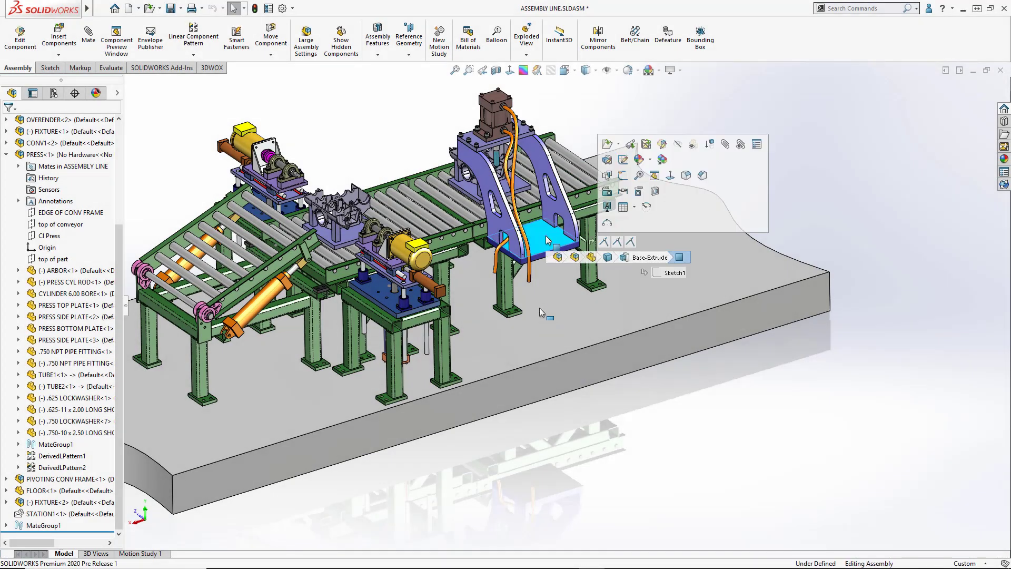
{"action": "left_click", "coordinate": [574, 257]}
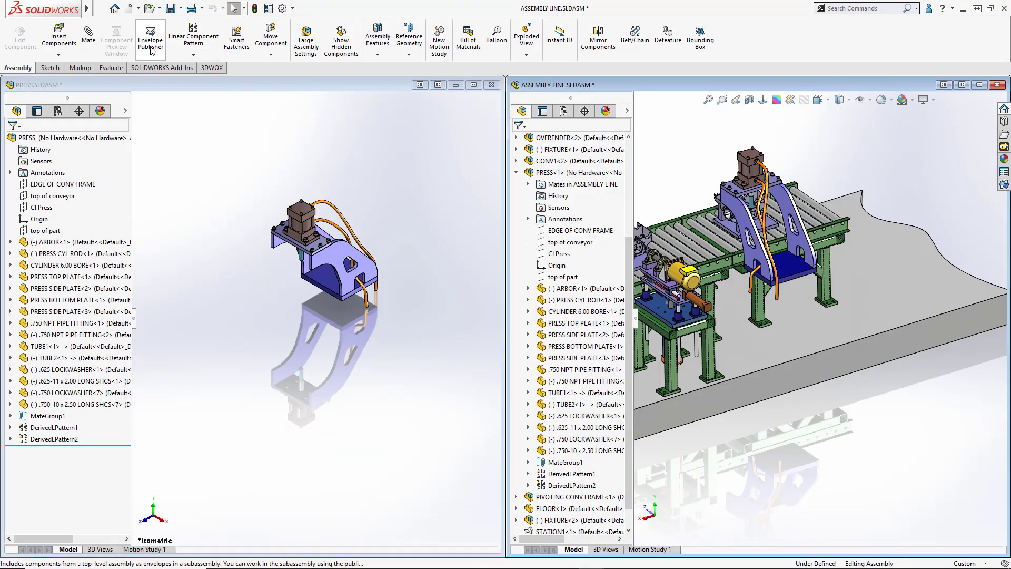
{"action": "left_click", "coordinate": [152, 50]}
{"action": "left_click", "coordinate": [930, 299]}
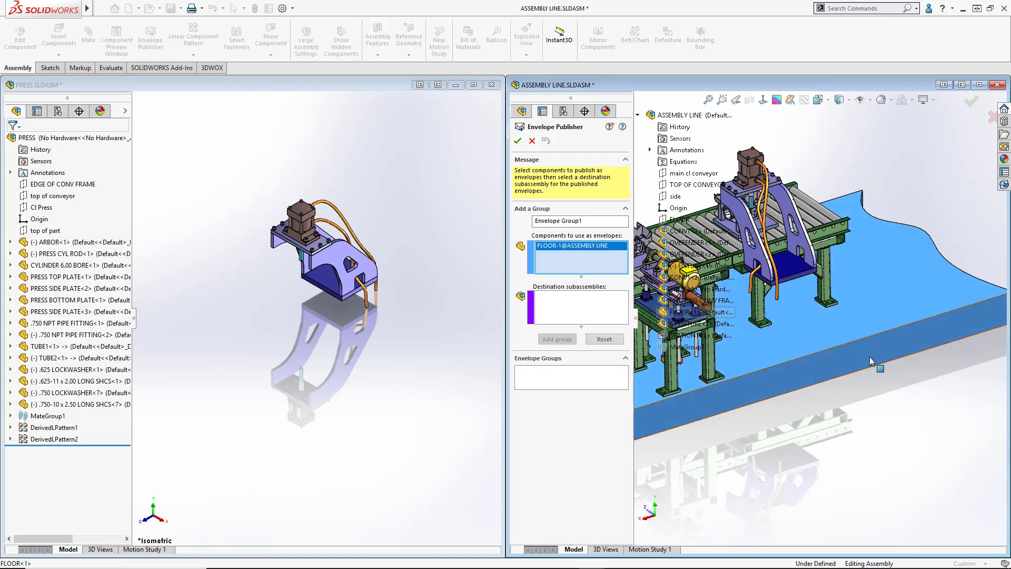
{"action": "left_click", "coordinate": [681, 289]}
{"action": "left_click", "coordinate": [556, 339]}
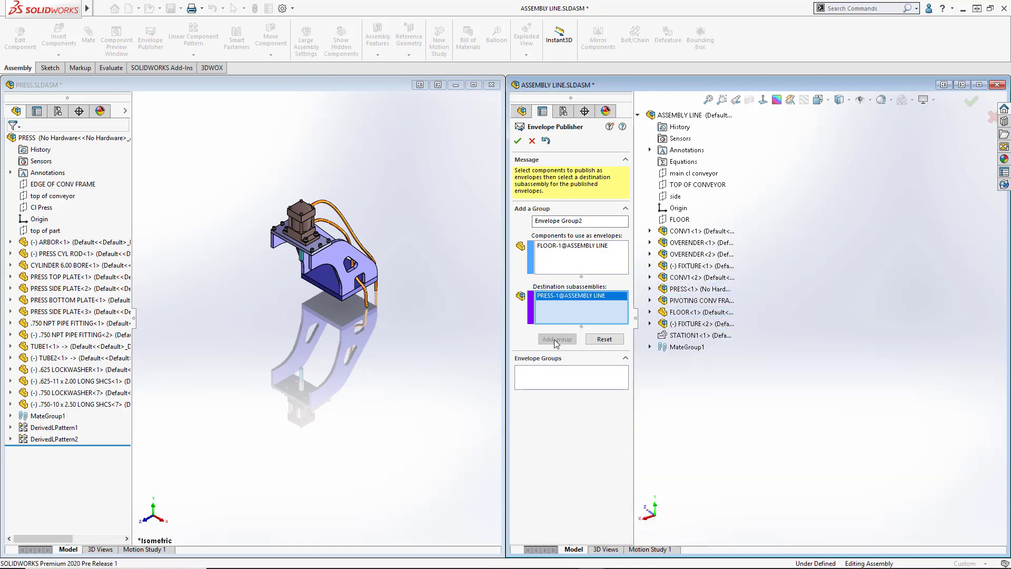
{"action": "left_click", "coordinate": [518, 141]}
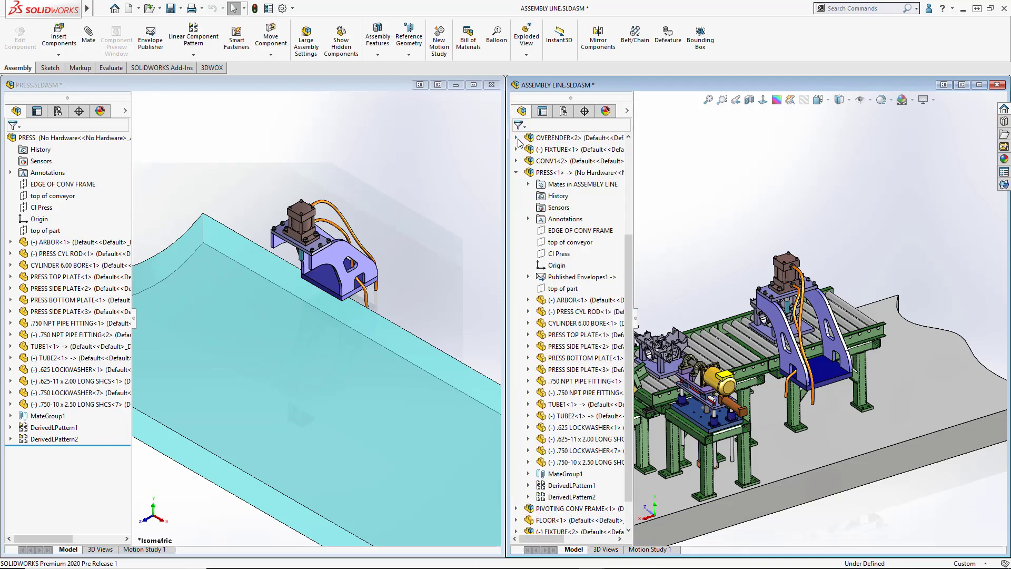
Step: Edit the press bottom plate in the context of PRESS, and sketch an inward offset of its outline on its flat face
{"action": "left_click", "coordinate": [419, 210]}
{"action": "middle_click_drag", "start_coordinate": [418, 211], "coordinate": [374, 271]}
{"action": "left_click", "coordinate": [374, 271]}
{"action": "left_click", "coordinate": [437, 191]}
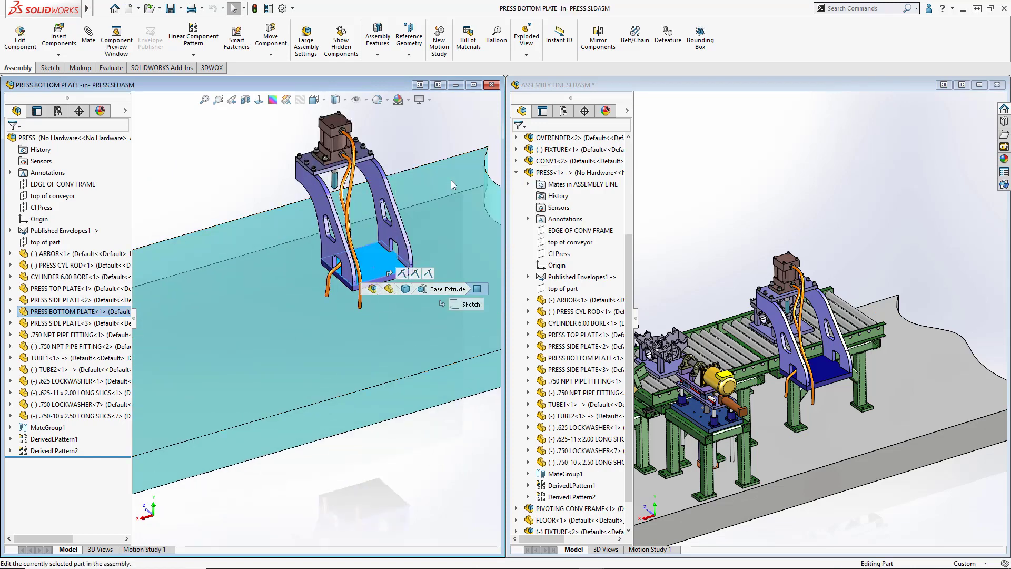
{"action": "left_click", "coordinate": [369, 266]}
{"action": "key", "text": "s"}
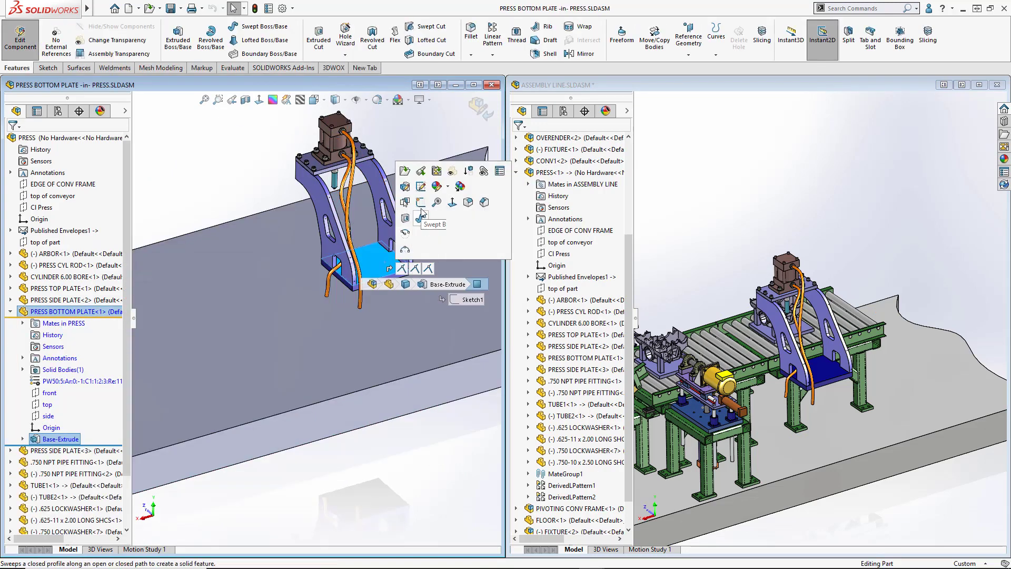
{"action": "left_click", "coordinate": [422, 203]}
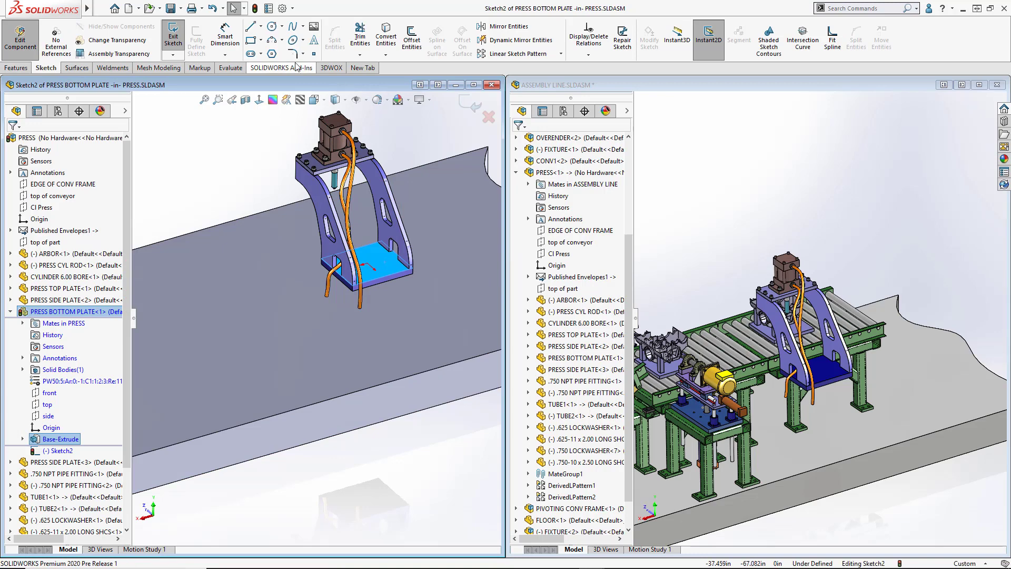
{"action": "left_click", "coordinate": [411, 40]}
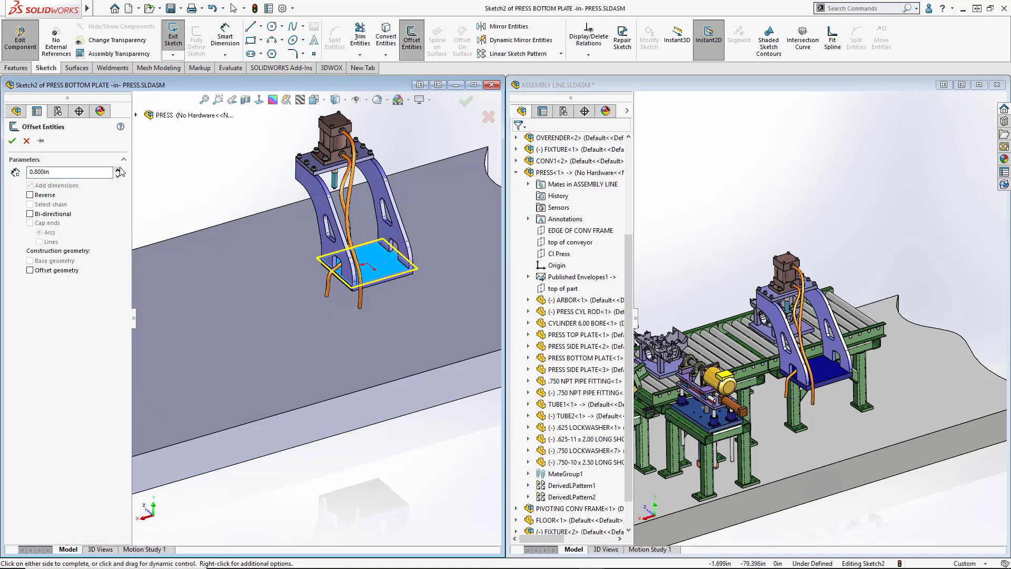
{"action": "left_click", "coordinate": [11, 141]}
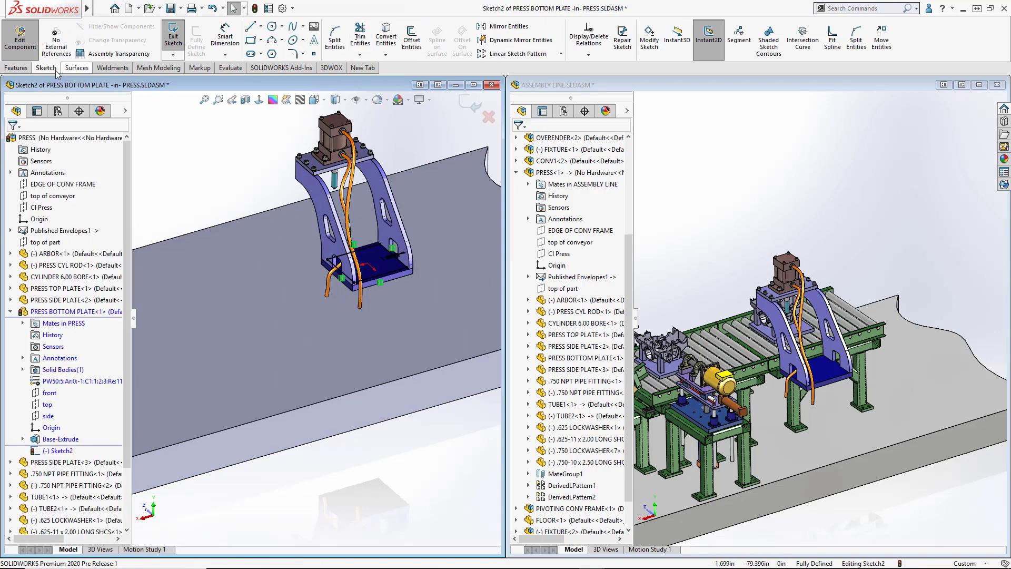
Step: Extrude the offset profile as a boss down to the top face of the floor envelope, and finish editing the part
{"action": "left_click", "coordinate": [16, 67]}
{"action": "left_click", "coordinate": [179, 39]}
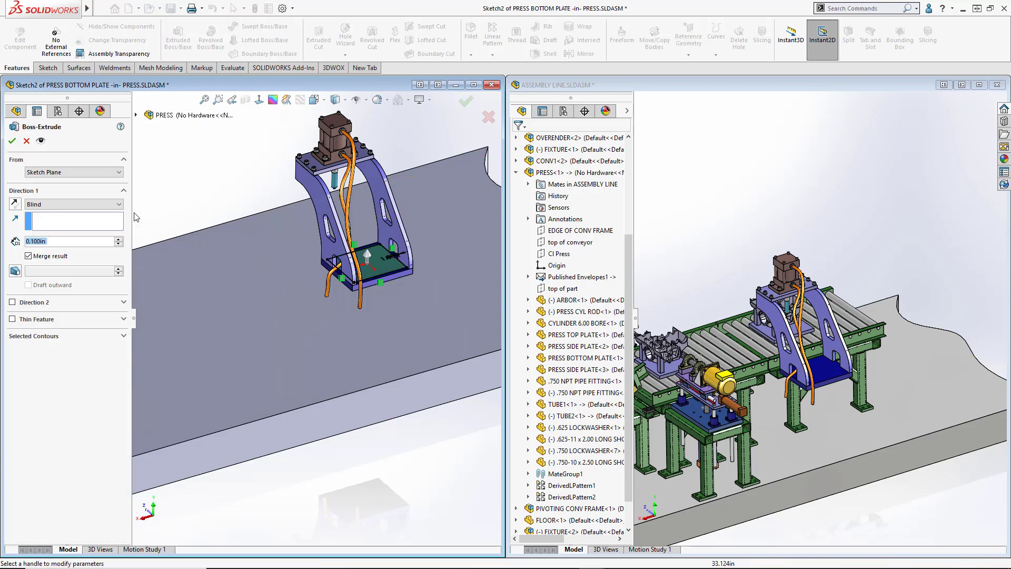
{"action": "left_click", "coordinate": [74, 204]}
{"action": "left_click", "coordinate": [63, 233]}
{"action": "left_click", "coordinate": [254, 314]}
{"action": "key", "text": "Return"}
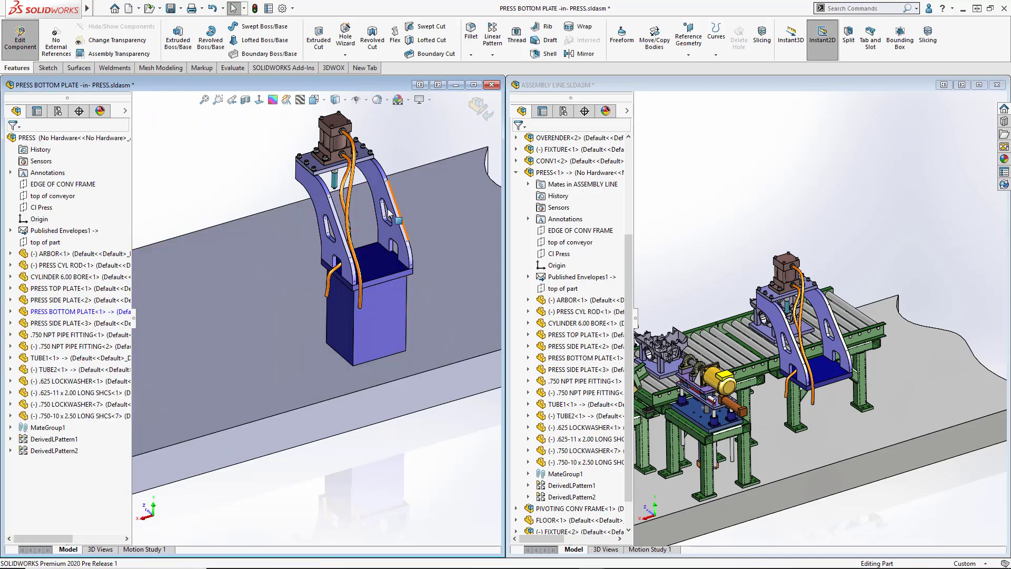
{"action": "left_click", "coordinate": [481, 107]}
Step: Return to the ASSEMBLY LINE assembly so it updates with the modified press, and maximize its window
{"action": "left_click", "coordinate": [750, 182]}
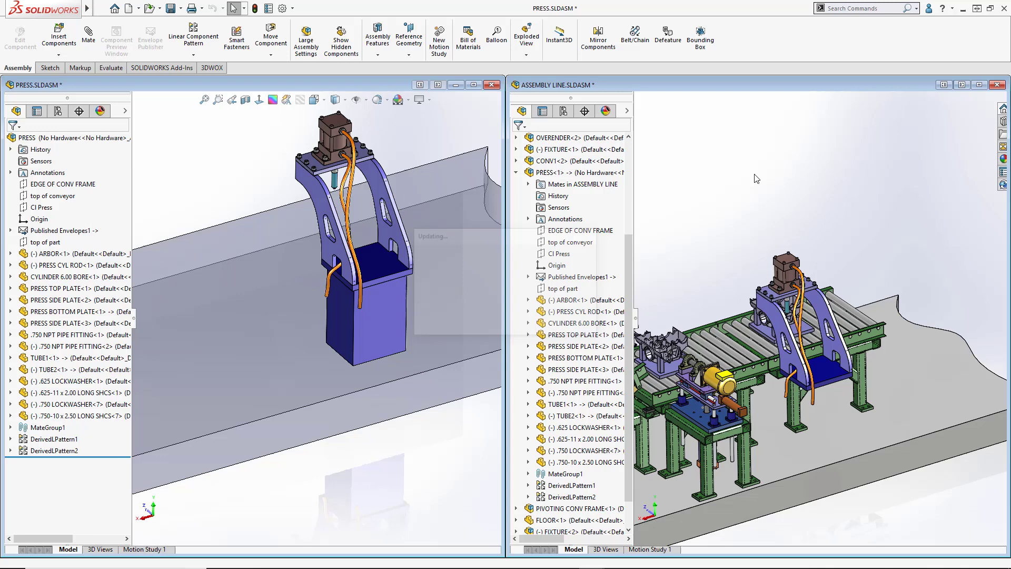
{"action": "middle_click_drag", "start_coordinate": [741, 220], "coordinate": [762, 93], "text": "ctrl"}
{"action": "double_click", "coordinate": [762, 86]}
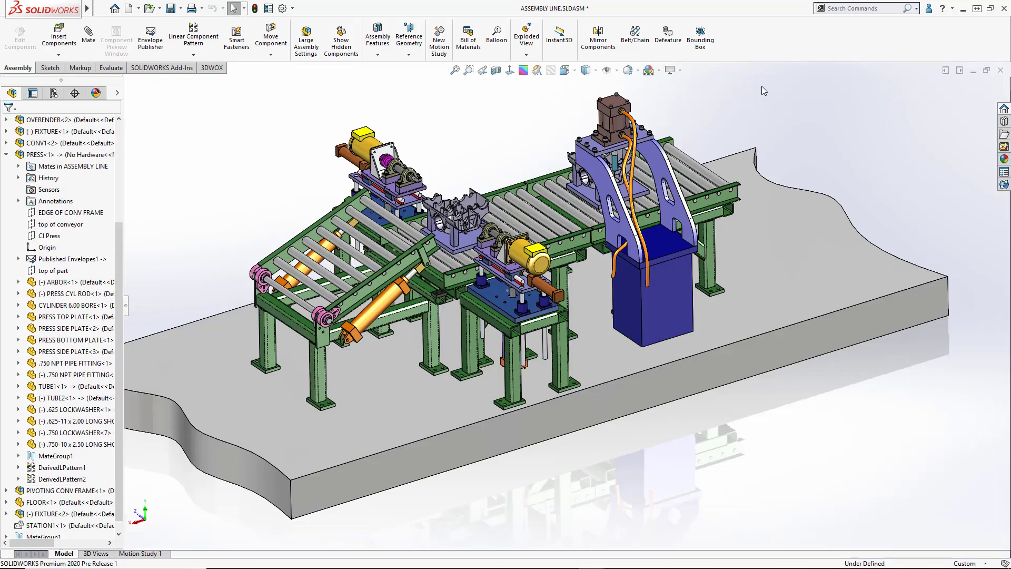
Step: Set the offset distance of the FLOOR plane from the TOP OF CONVEYOR plane to 36 in
{"action": "left_click", "coordinate": [7, 155]}
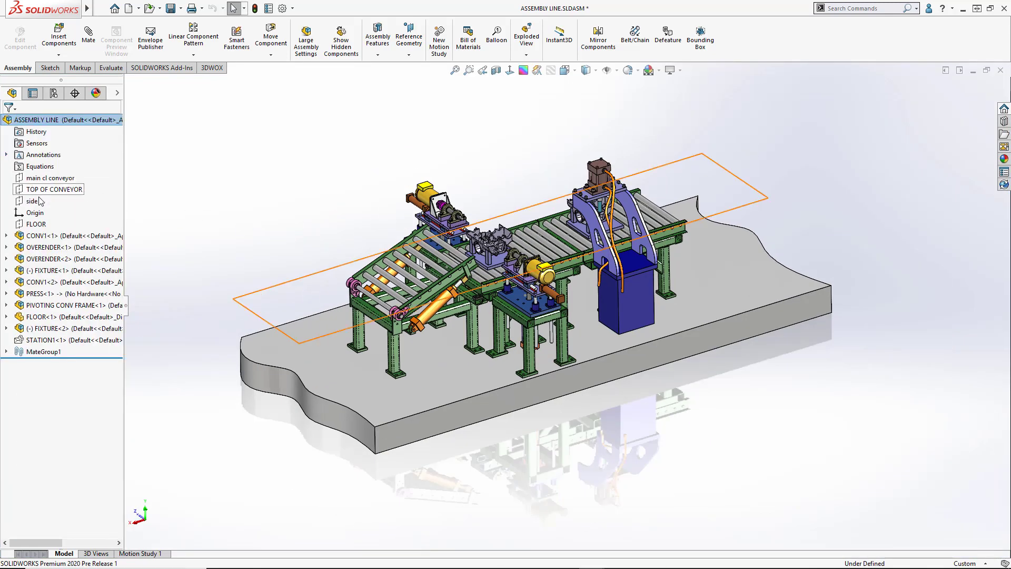
{"action": "left_click", "coordinate": [36, 224]}
{"action": "double_click", "coordinate": [35, 224]}
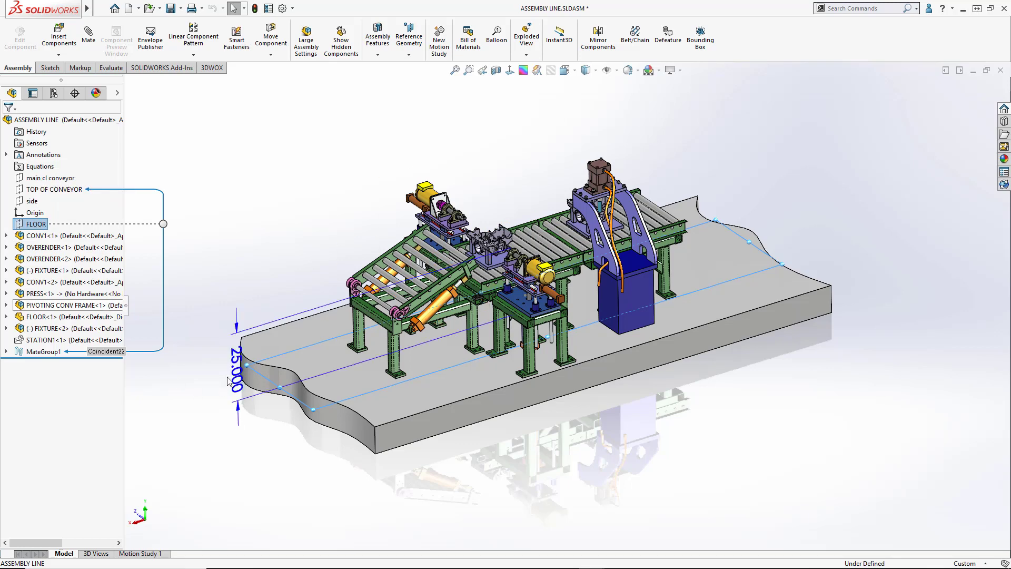
{"action": "double_click", "coordinate": [235, 364]}
{"action": "type", "text": "36"}
{"action": "key", "text": "Return"}
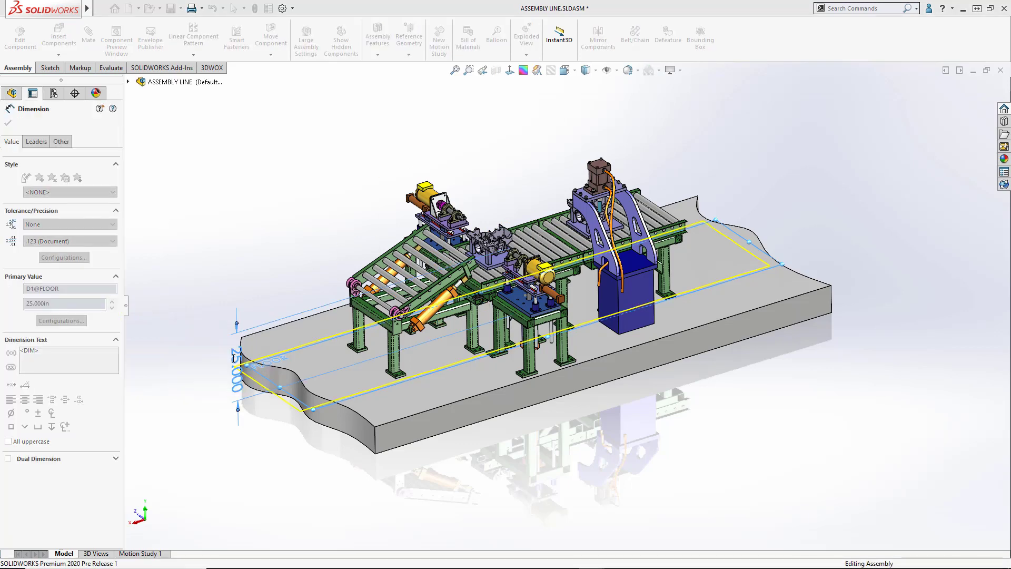
{"action": "key", "text": "Escape"}
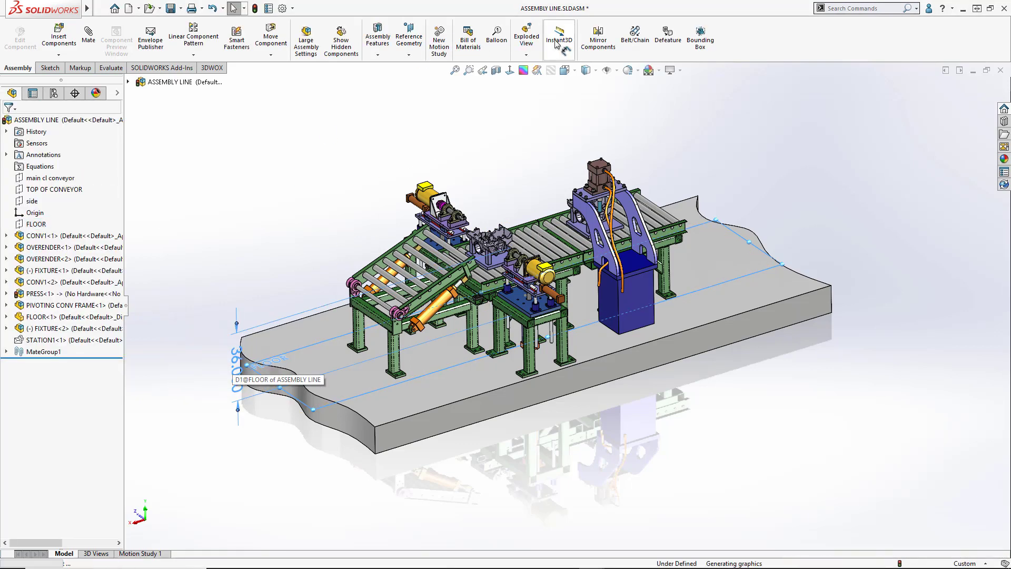
Step: Enable Instant3D, and shorten the FLOOR plane's offset by pulling its dimension handle upward
{"action": "left_click", "coordinate": [559, 39]}
{"action": "left_click", "coordinate": [318, 168]}
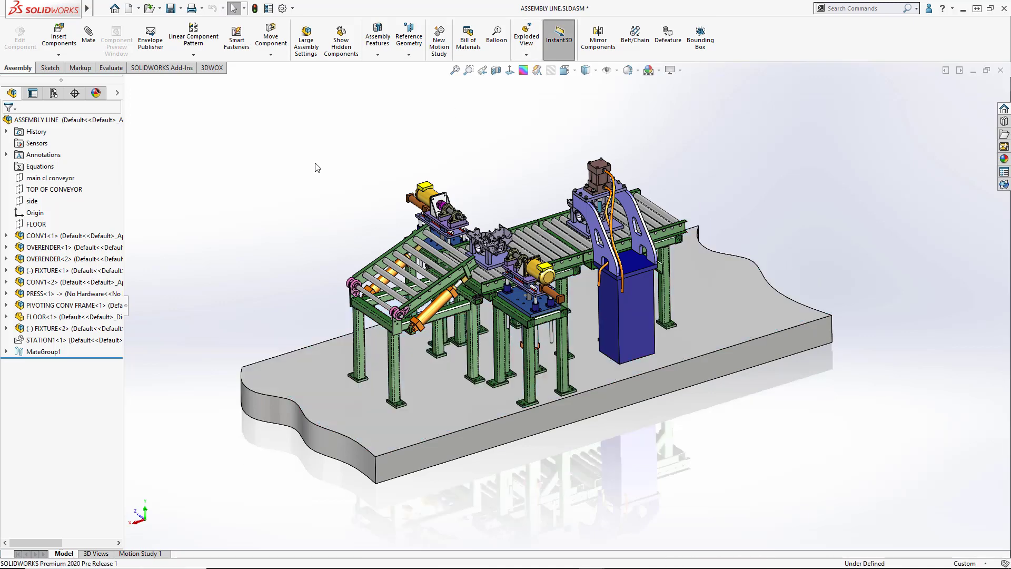
{"action": "left_click", "coordinate": [250, 364]}
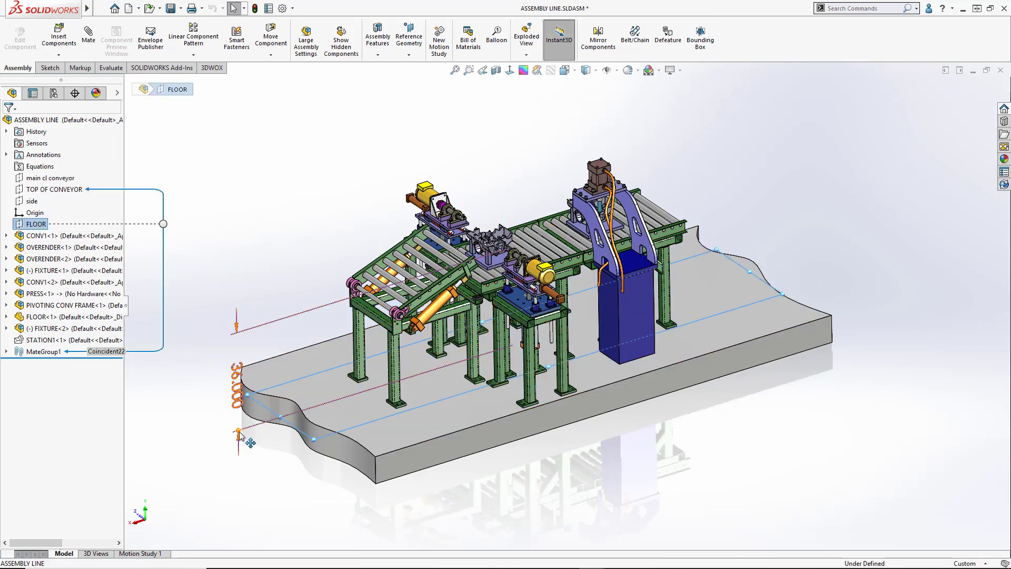
{"action": "left_click_drag", "start_coordinate": [238, 433], "coordinate": [241, 399]}
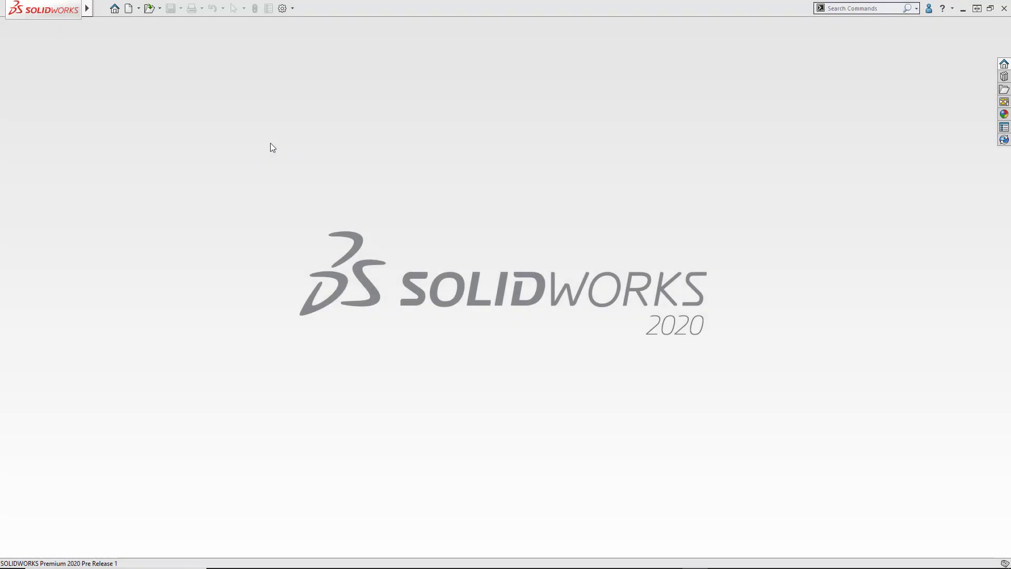
Step: Open the drawing MSE Top Level Assembly.SLDDRW in Detailing mode
{"action": "left_click", "coordinate": [145, 9]}
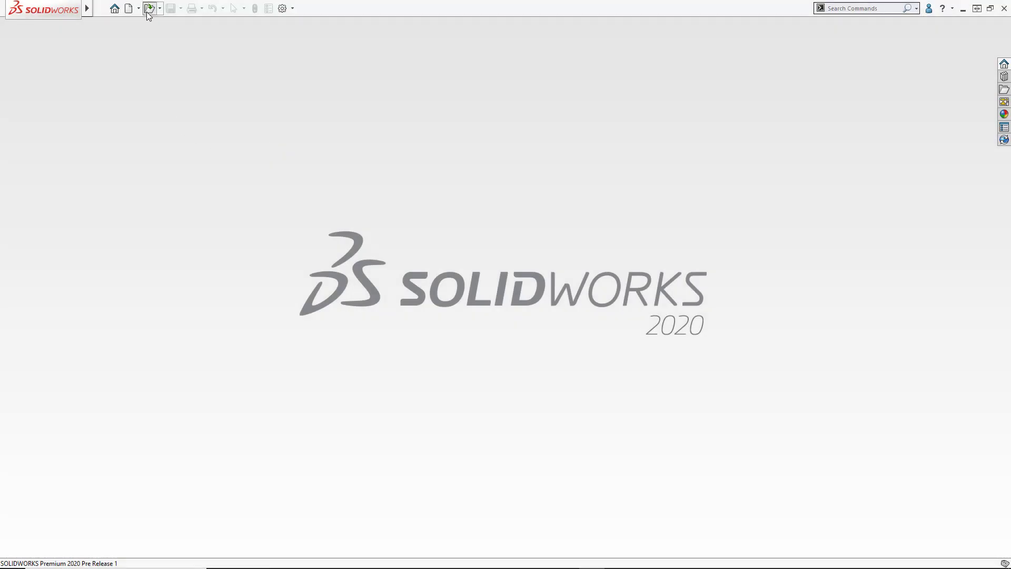
{"action": "left_click", "coordinate": [414, 173]}
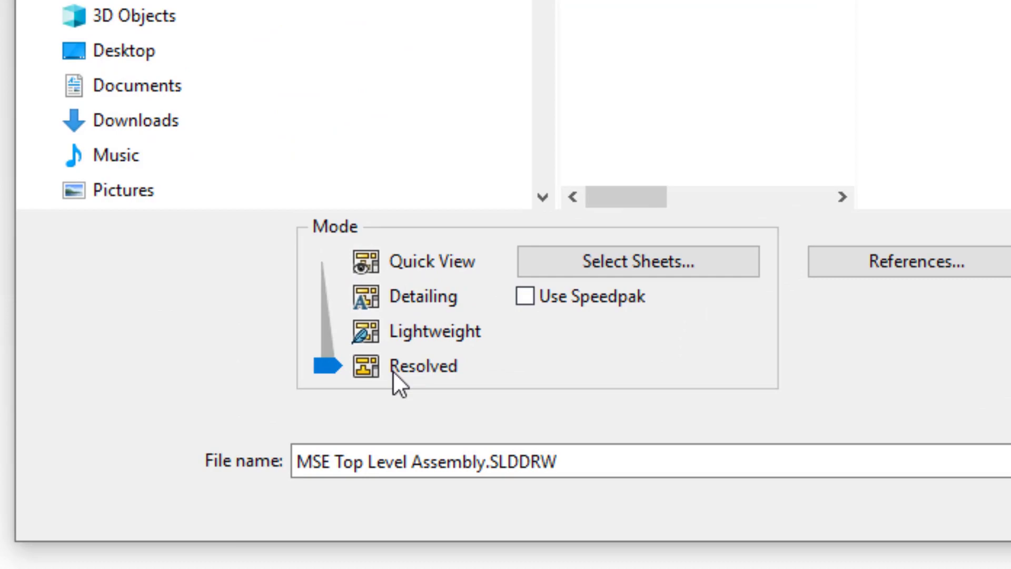
{"action": "left_click_drag", "start_coordinate": [334, 319], "coordinate": [346, 296]}
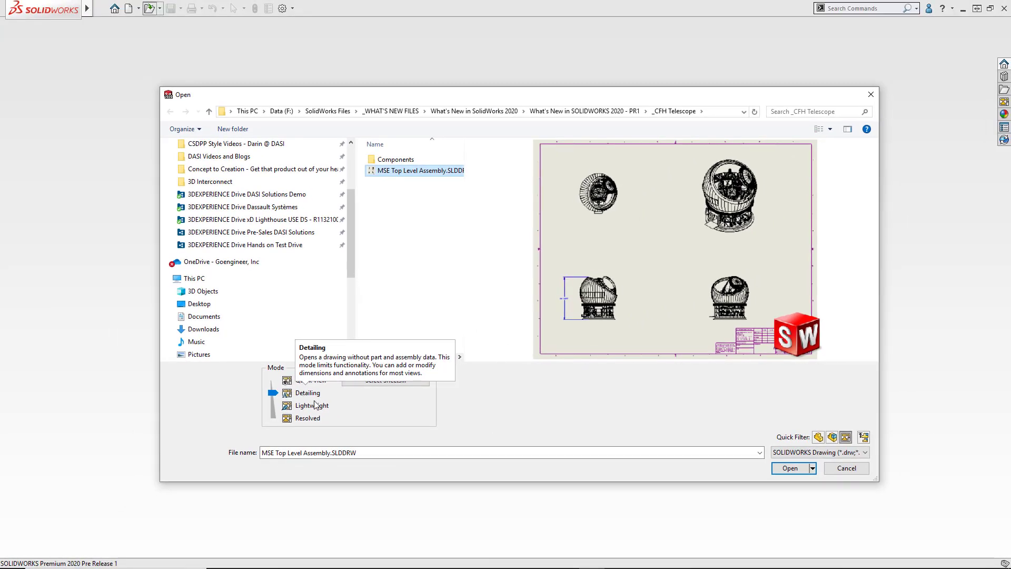
{"action": "left_click", "coordinate": [789, 469]}
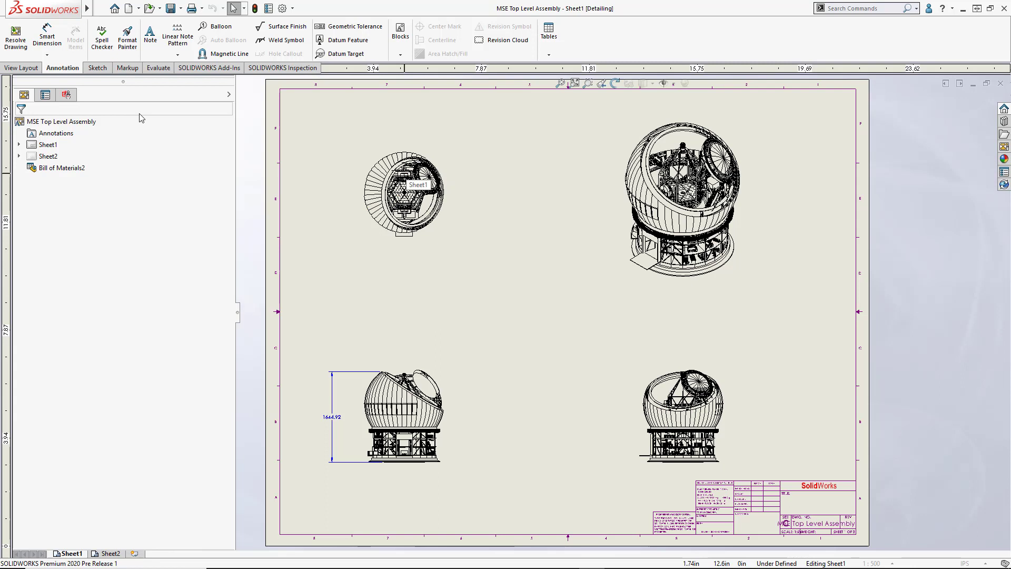
Step: Dimension the height from the base to the structure in the dome opening in Sheet1's lower-left view, and enclose it in parentheses
{"action": "left_click", "coordinate": [47, 36]}
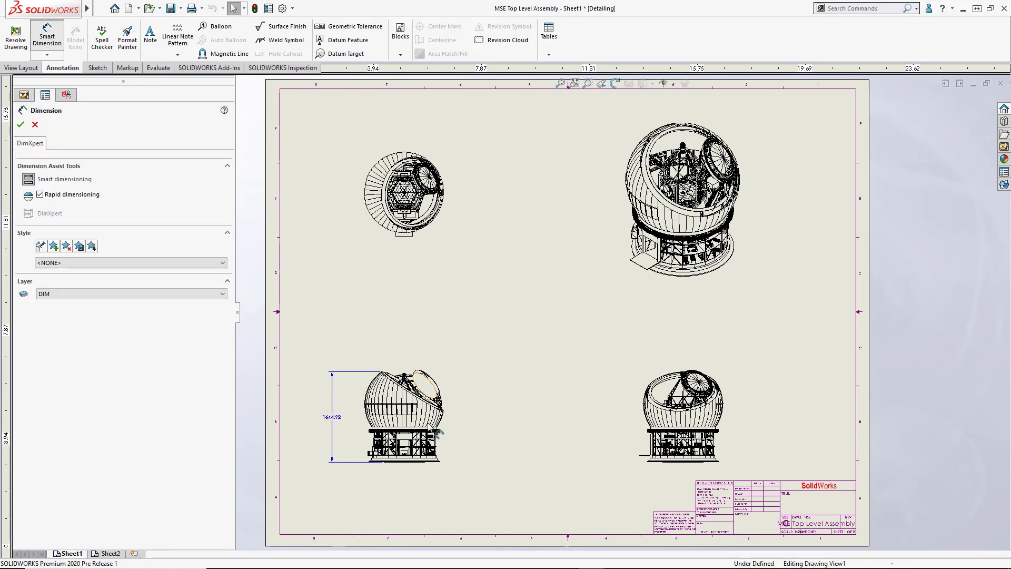
{"action": "left_click", "coordinate": [416, 463]}
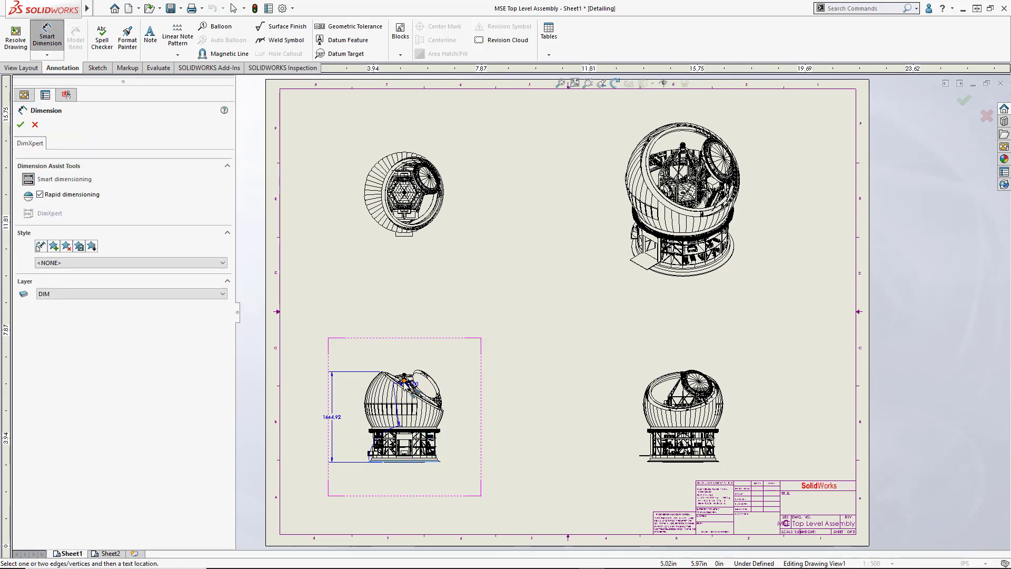
{"action": "left_click", "coordinate": [405, 379]}
{"action": "left_click", "coordinate": [473, 425]}
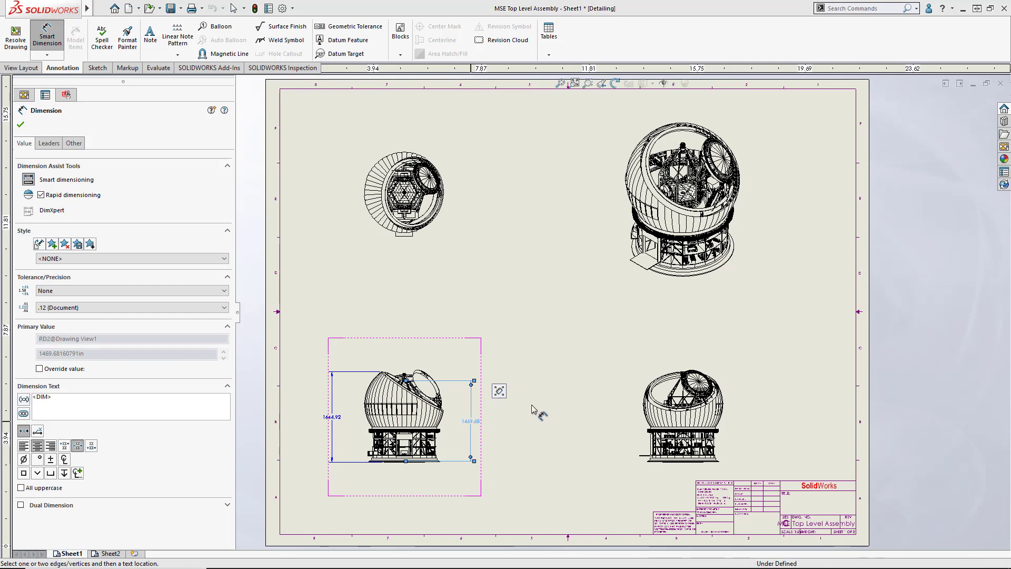
{"action": "key", "text": "Escape"}
{"action": "left_click", "coordinate": [472, 421]}
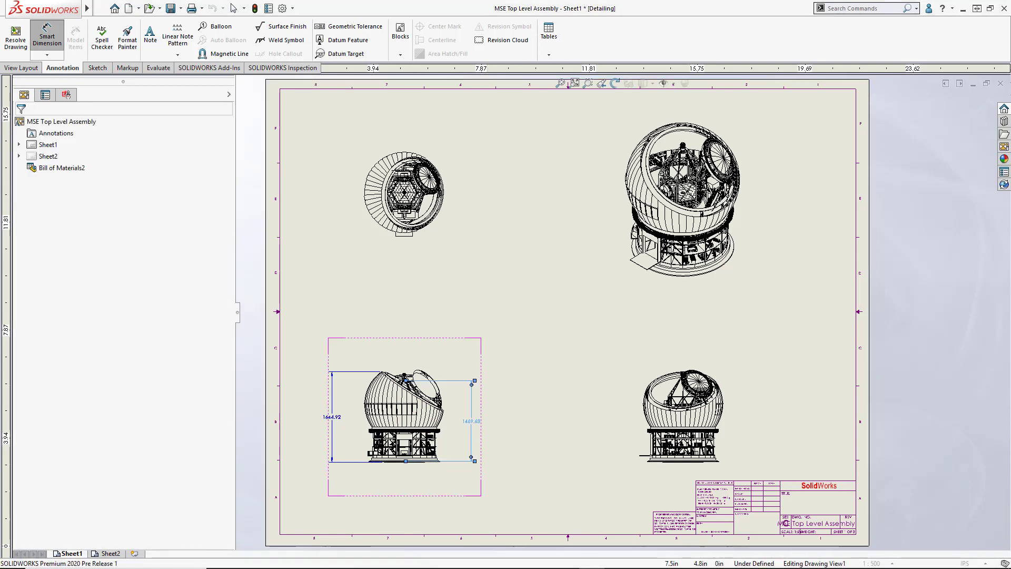
{"action": "left_click", "coordinate": [529, 414]}
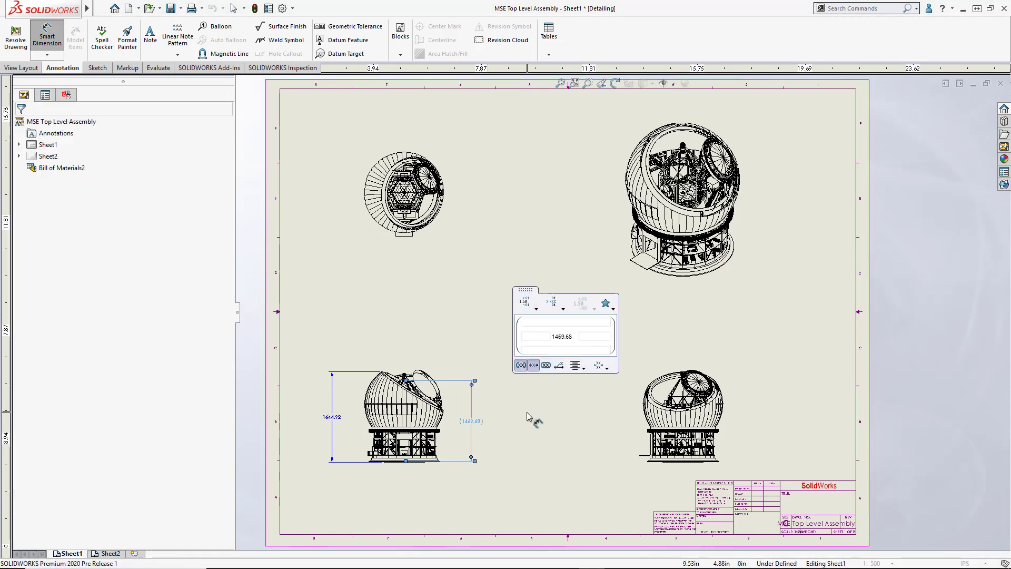
{"action": "key", "text": "Escape"}
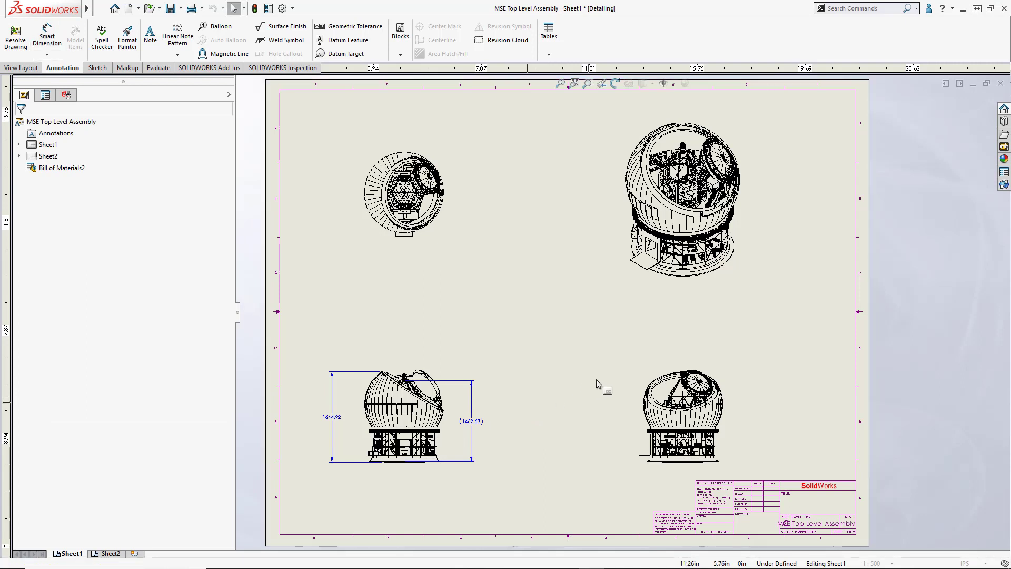
Step: Move the lower-right telescope view from Sheet1 to Sheet2, placing it below the bill of materials
{"action": "left_click", "coordinate": [637, 363]}
{"action": "left_click", "coordinate": [711, 387]}
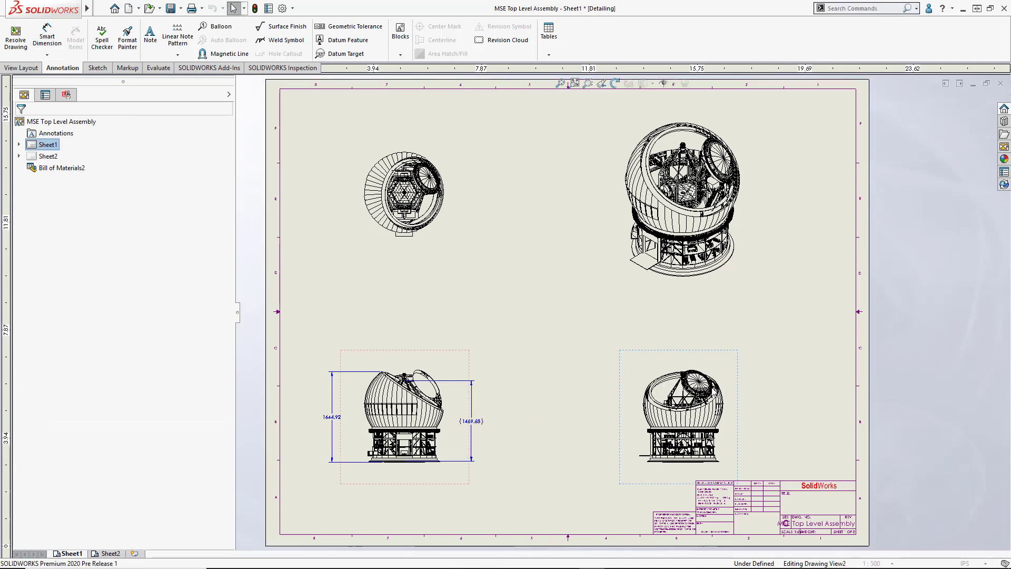
{"action": "key", "text": "Delete"}
{"action": "left_click", "coordinate": [582, 241]}
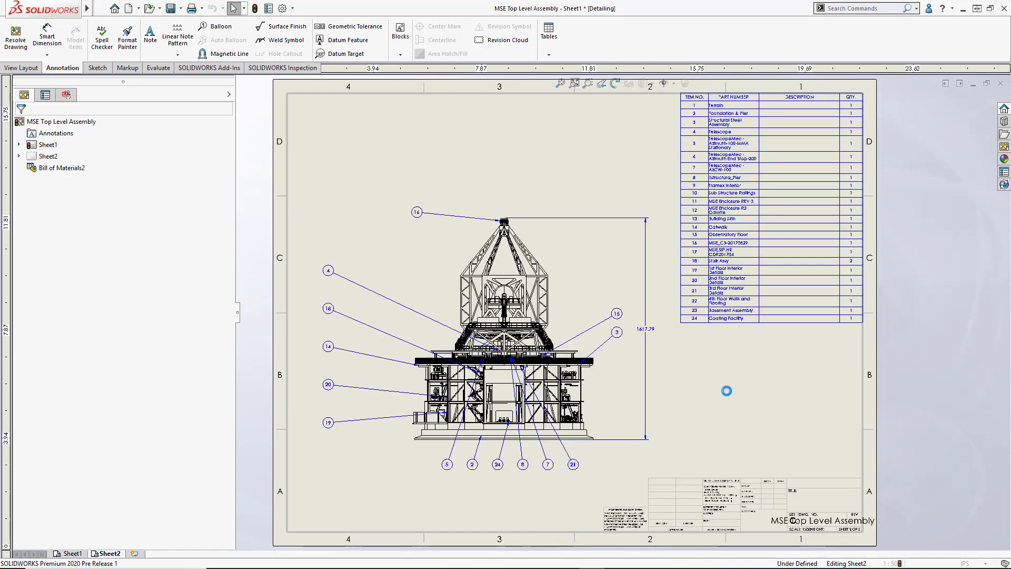
{"action": "left_click", "coordinate": [735, 380]}
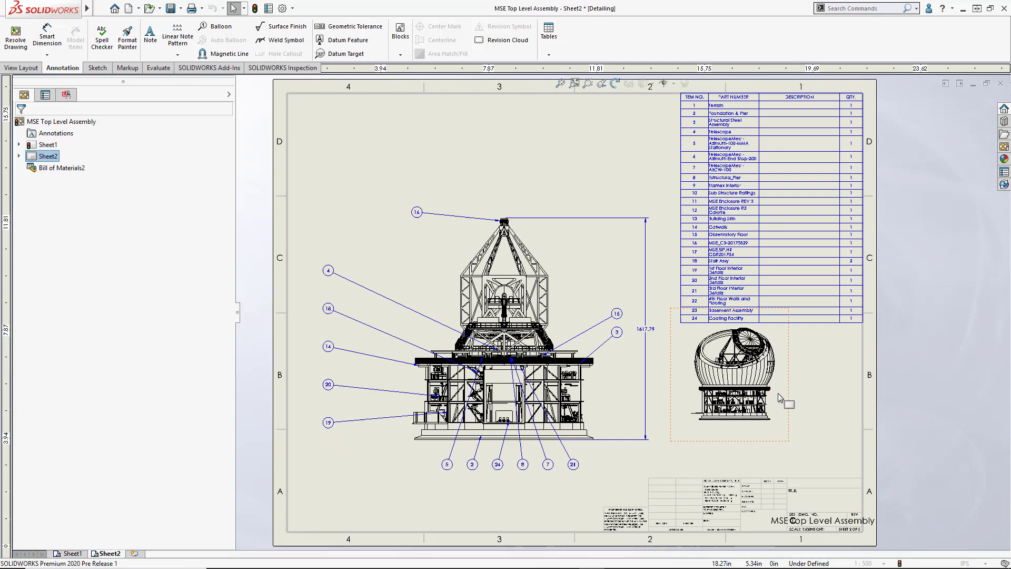
Step: Shift the relocated view down and the large ballooned view up on Sheet2, and align balloon 16 with the left balloon column
{"action": "left_click_drag", "start_coordinate": [794, 398], "coordinate": [815, 428]}
{"action": "left_click_drag", "start_coordinate": [649, 374], "coordinate": [644, 328]}
{"action": "left_click_drag", "start_coordinate": [412, 166], "coordinate": [326, 214]}
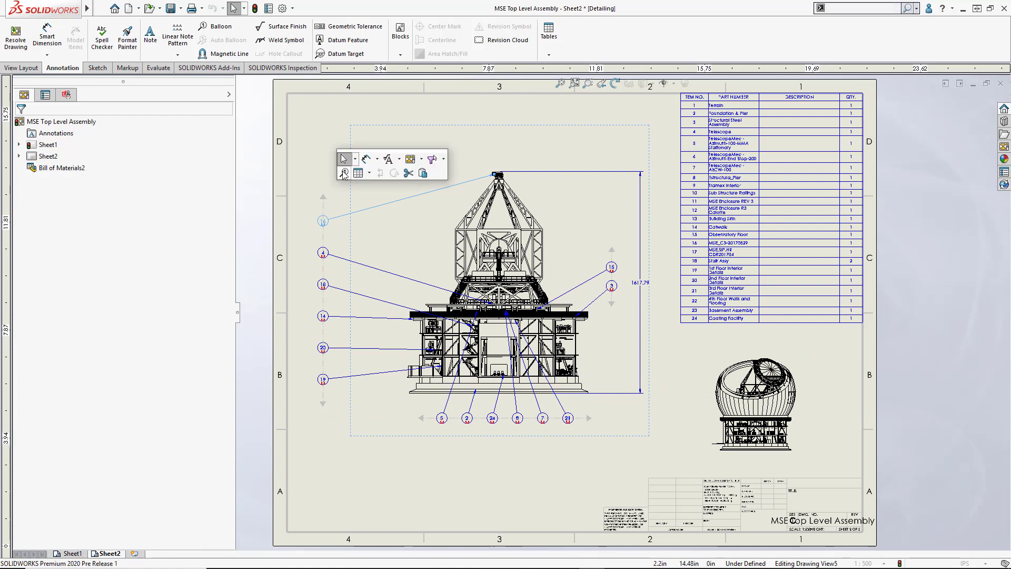
Step: Add a balloon to the telescope at the centre of Sheet2's large view, snapping it to the top of the right balloon column
{"action": "left_click", "coordinate": [343, 172]}
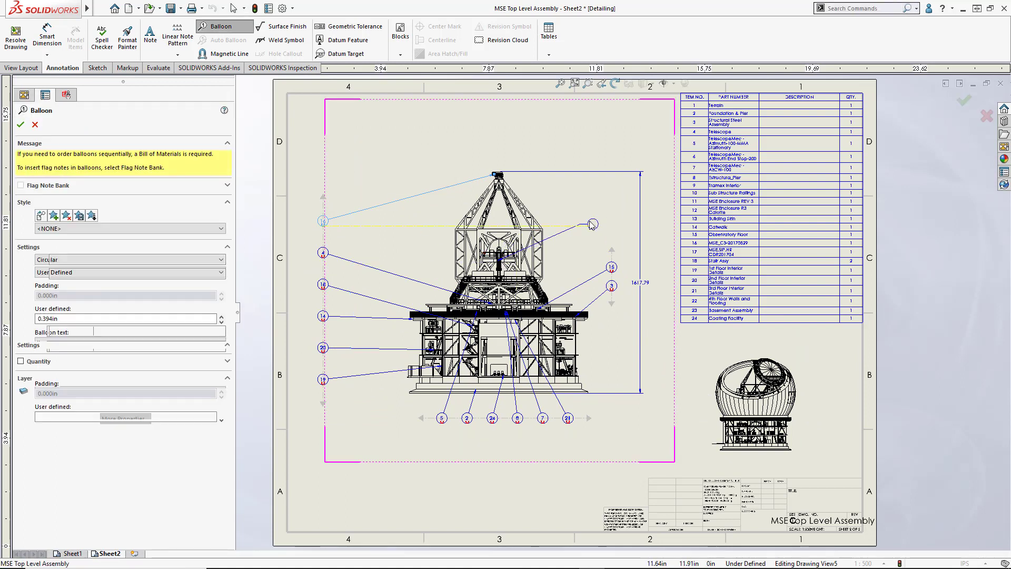
{"action": "key", "text": "Escape"}
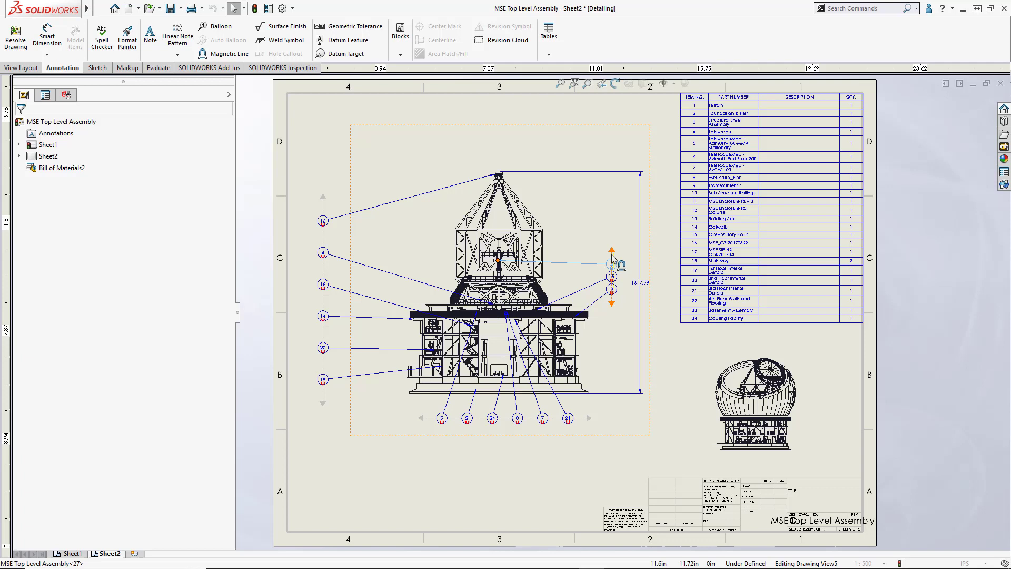
{"action": "left_click", "coordinate": [612, 258]}
{"action": "left_click", "coordinate": [674, 348]}
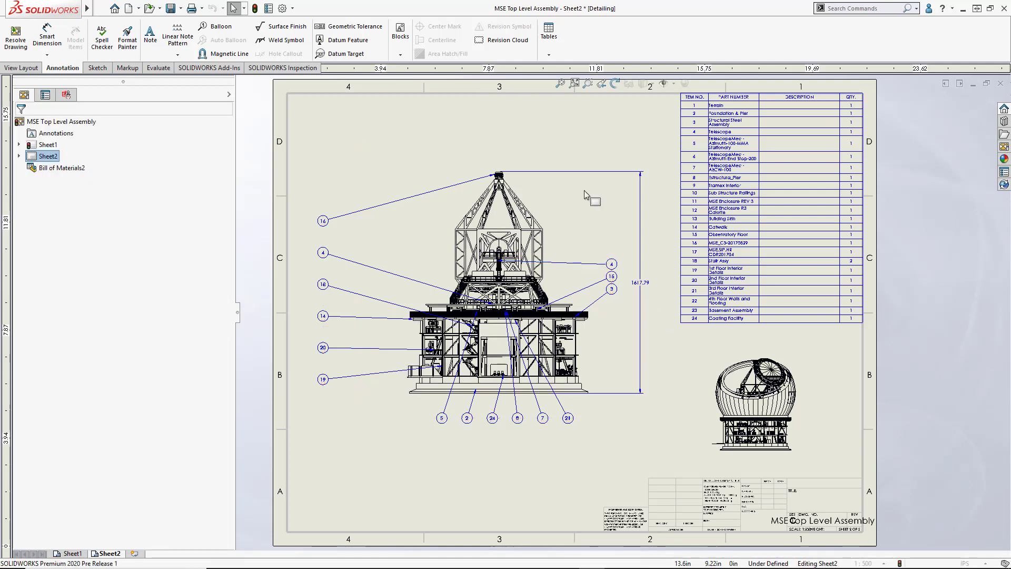
Step: Draw a rectangular revision cloud around the dome opening in the small view below the bill of materials
{"action": "left_click", "coordinate": [499, 41]}
{"action": "left_click", "coordinate": [745, 350]}
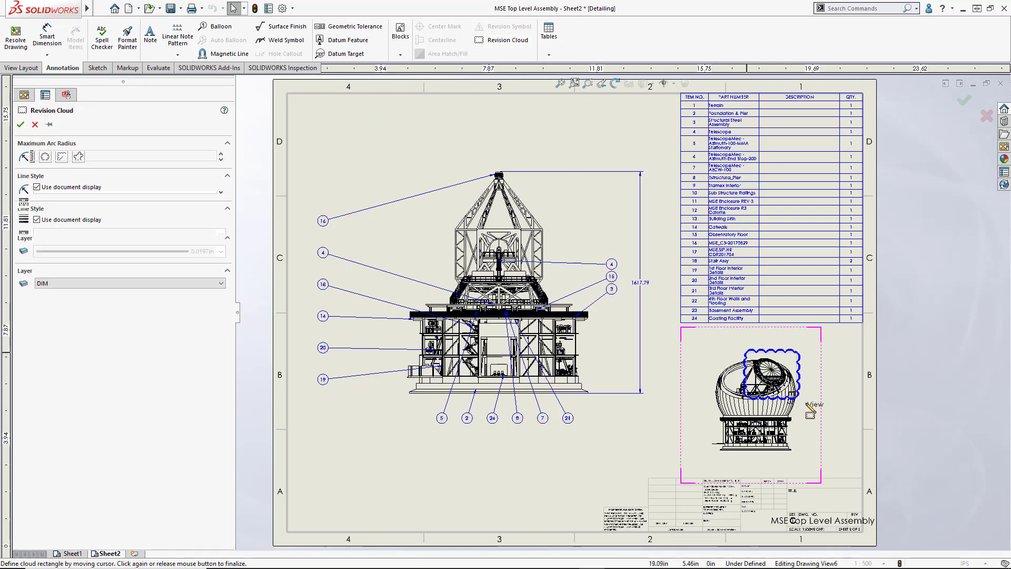
{"action": "left_click", "coordinate": [809, 405]}
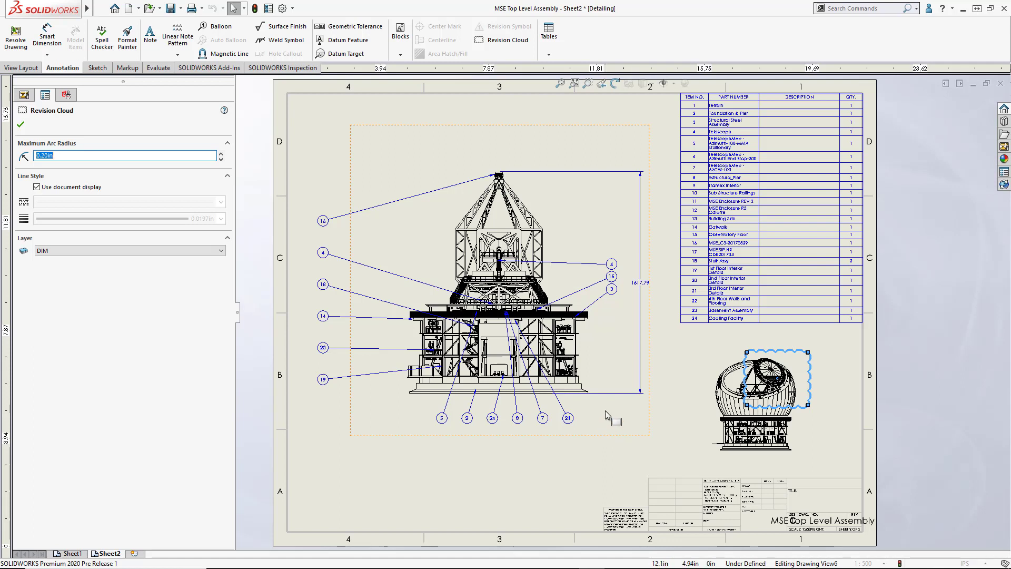
{"action": "key", "text": "Escape"}
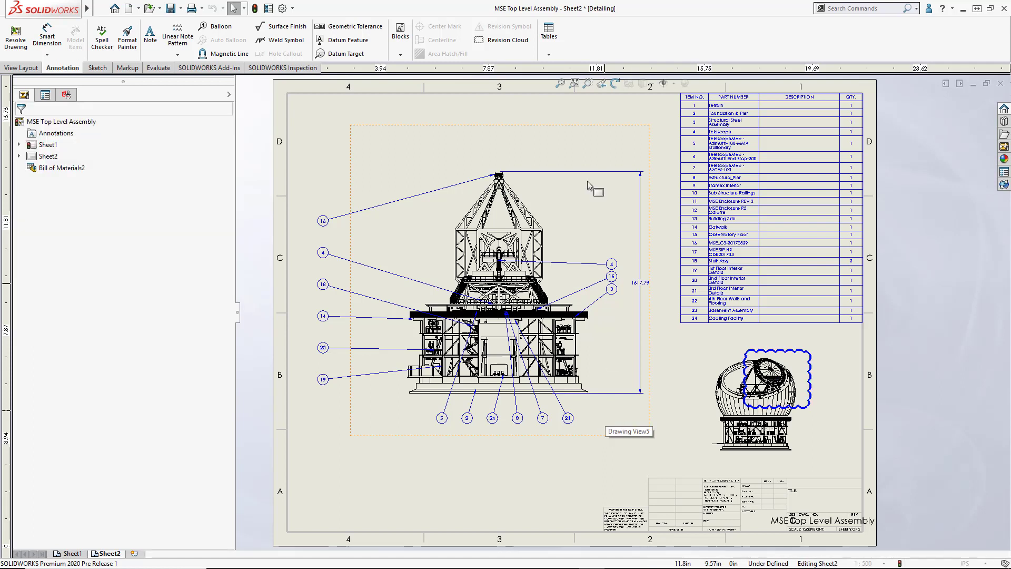
Step: Draw a tall rectangular revision cloud around the upper telescope structure in Sheet2's large ballooned view
{"action": "left_click", "coordinate": [497, 42]}
{"action": "left_click", "coordinate": [466, 147]}
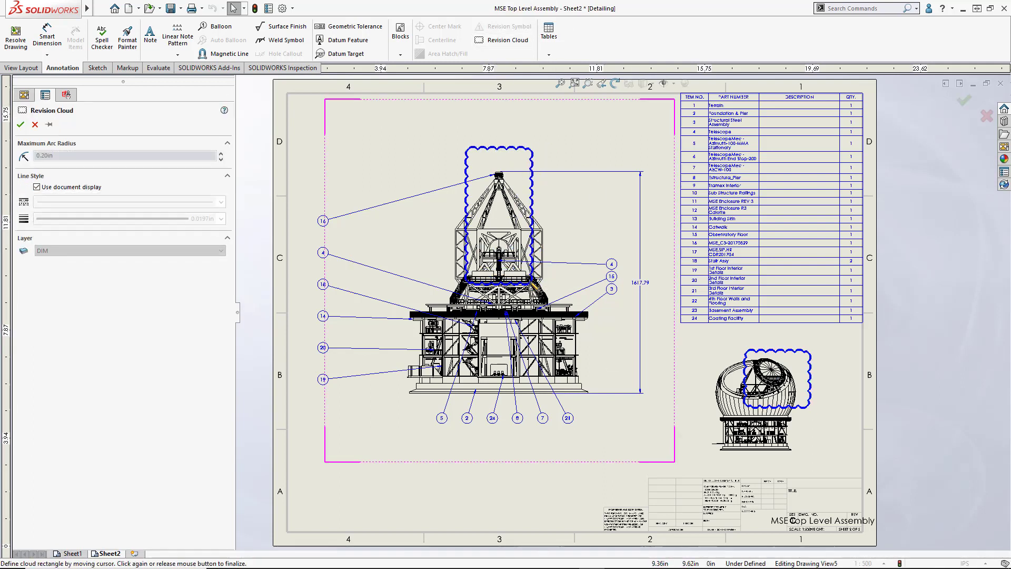
{"action": "left_click", "coordinate": [533, 284]}
{"action": "key", "text": "Escape"}
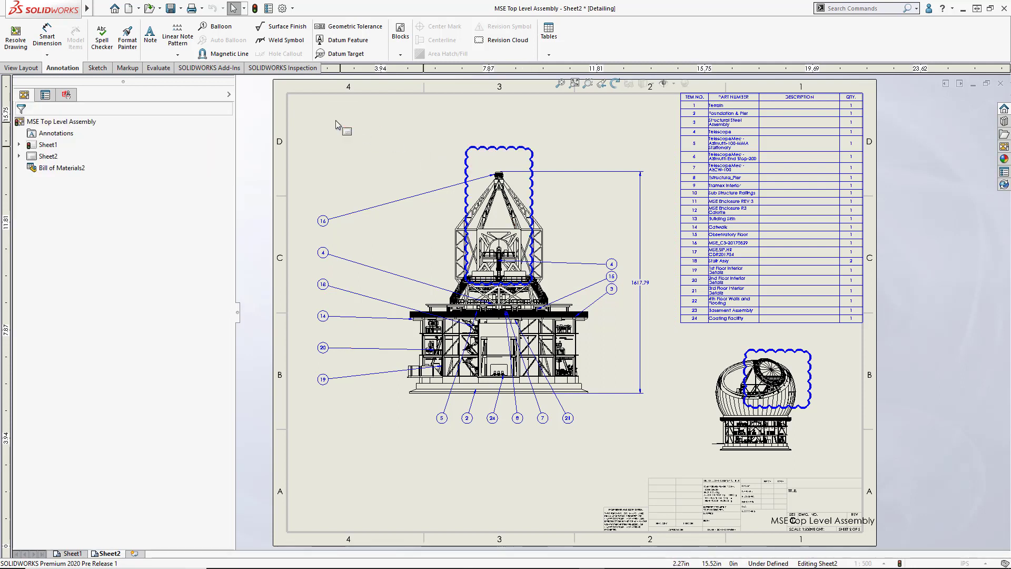
Step: Insert the equipment safety note from the Design Library into Sheet1, just above the title block
{"action": "left_click", "coordinate": [71, 553]}
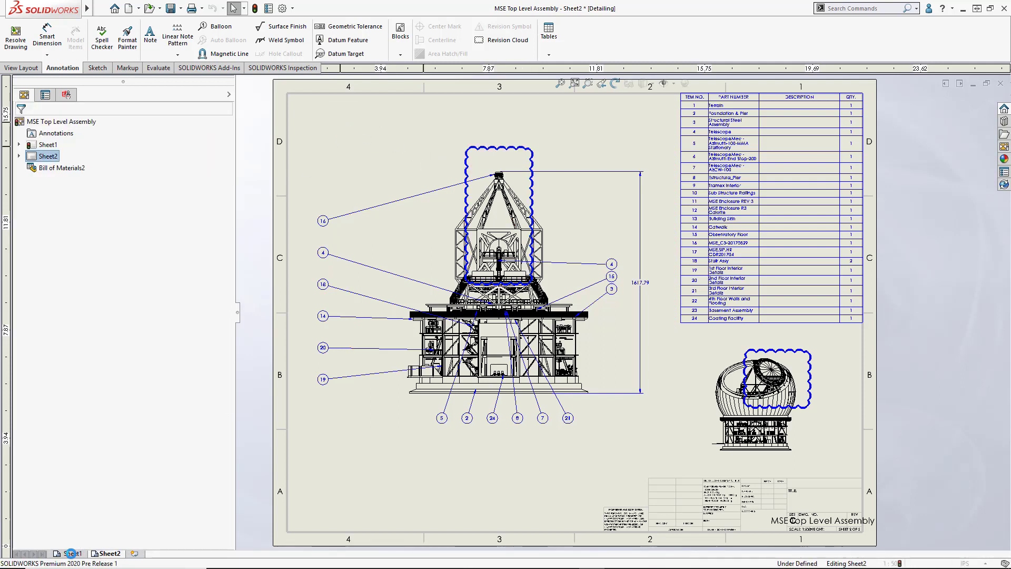
{"action": "left_click_drag", "start_coordinate": [55, 555], "coordinate": [55, 556]}
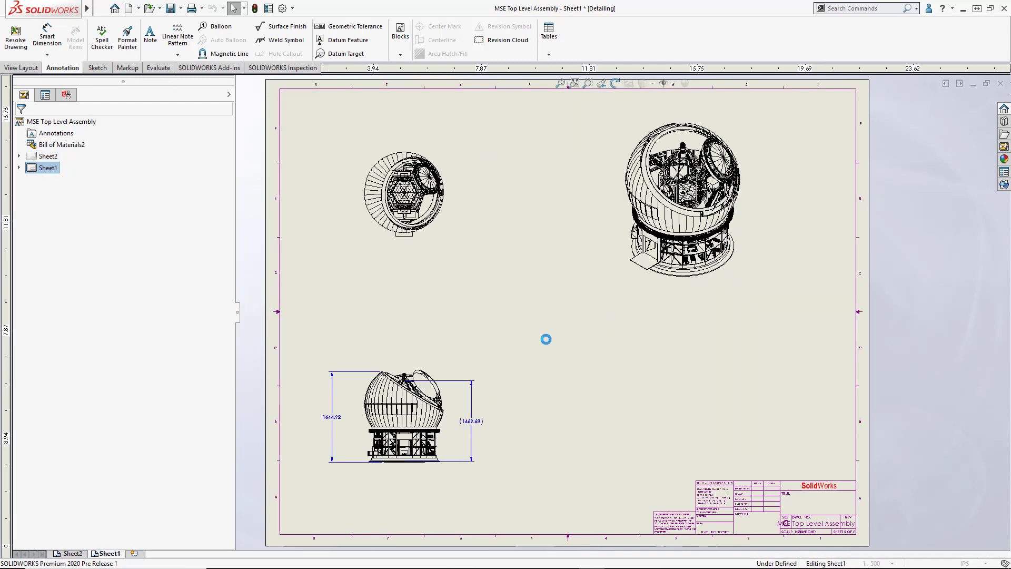
{"action": "left_click", "coordinate": [1005, 121]}
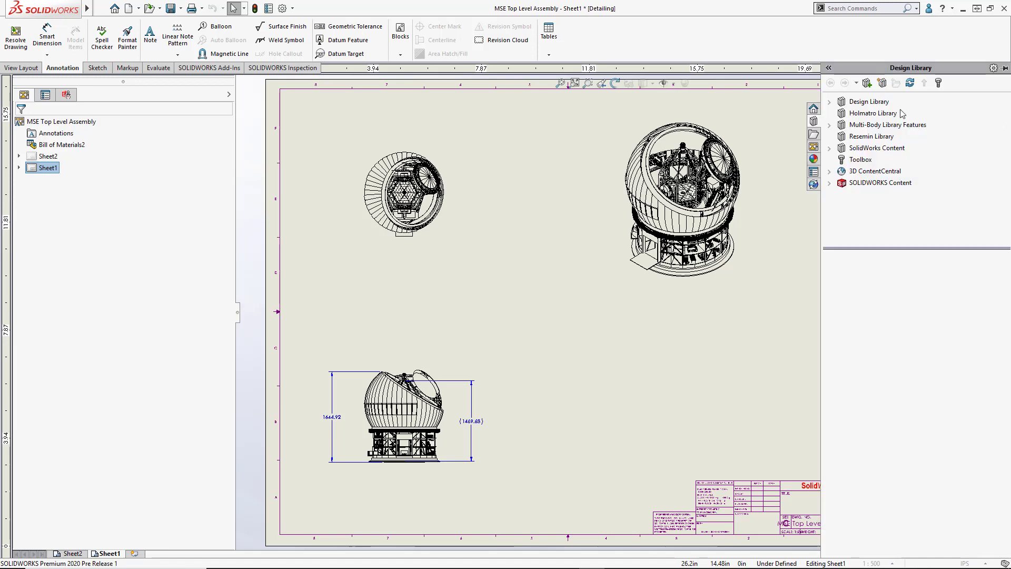
{"action": "left_click", "coordinate": [871, 102]}
{"action": "left_click_drag", "start_coordinate": [879, 270], "coordinate": [693, 376]}
{"action": "key", "text": "Escape"}
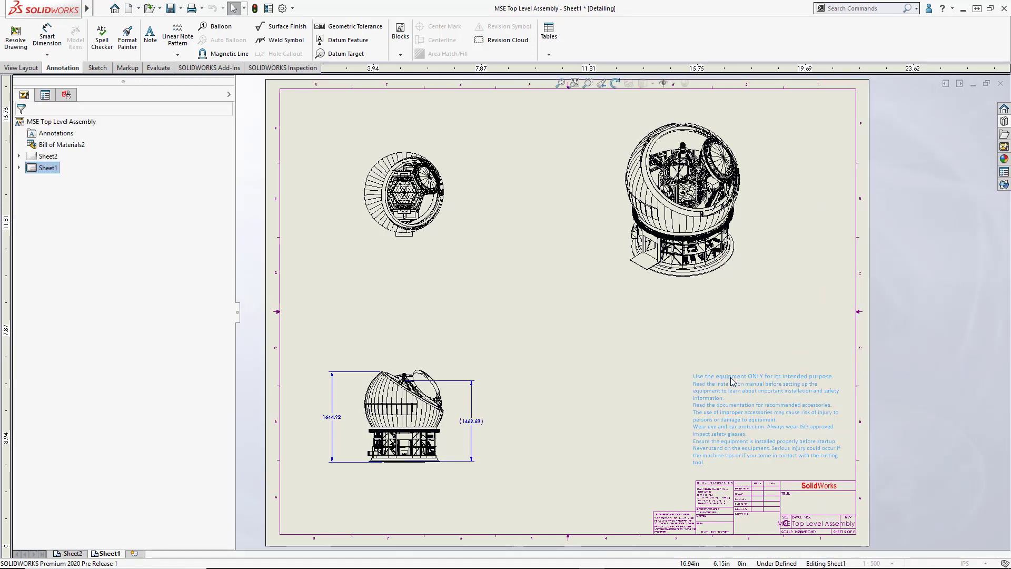
Step: Format all the text of the safety note above Sheet1's title block as a numbered list
{"action": "double_click", "coordinate": [817, 384]}
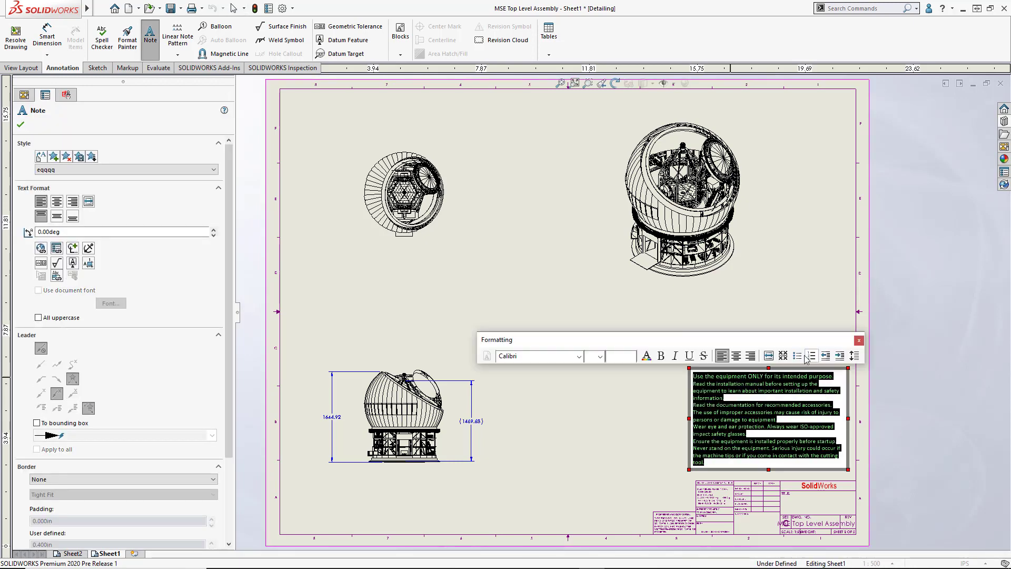
{"action": "left_click", "coordinate": [811, 356]}
{"action": "left_click", "coordinate": [658, 398]}
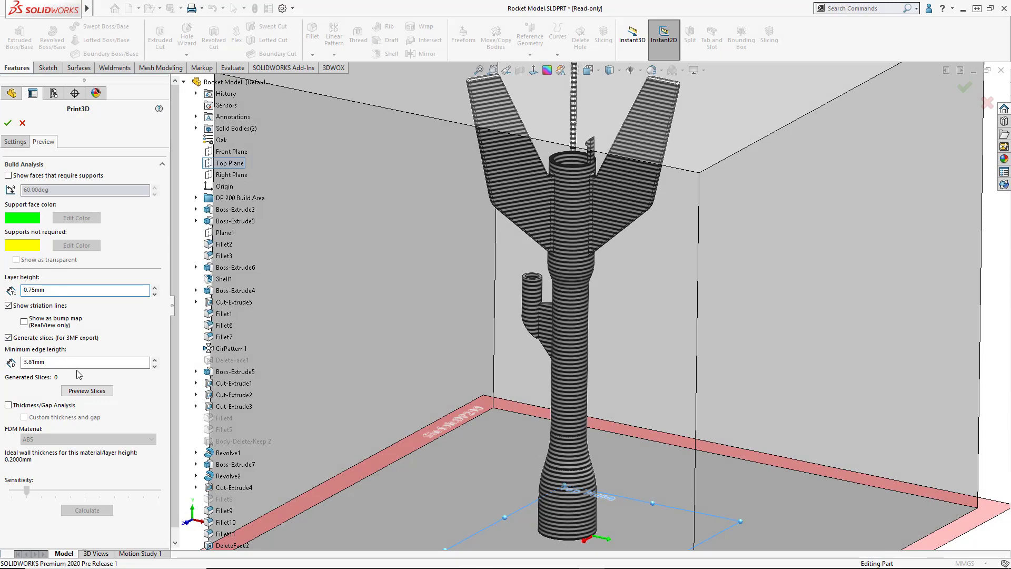
Step: Preview the Print3D slices of the rocket model at a 0.75 mm layer height
{"action": "left_click", "coordinate": [82, 392]}
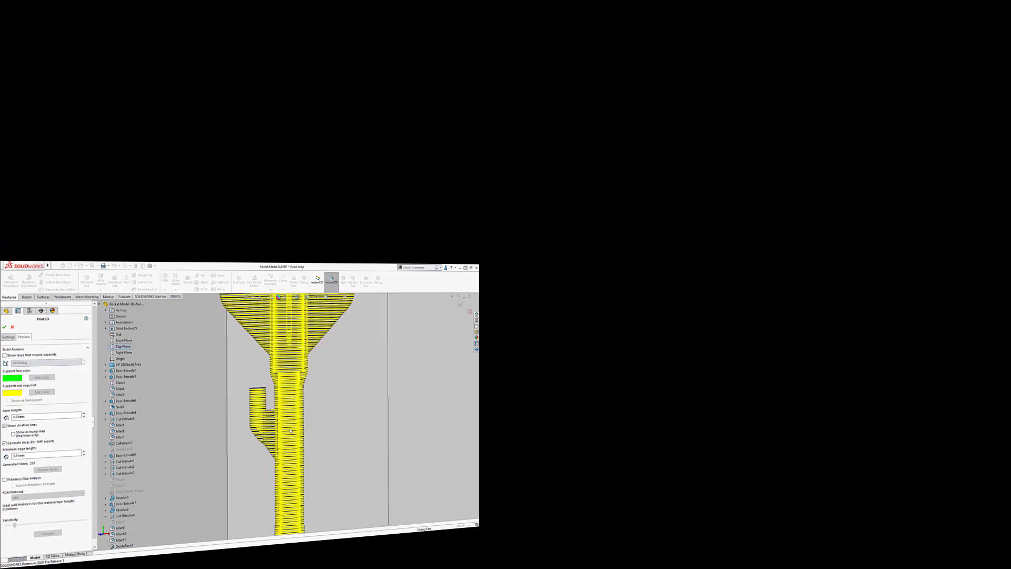
Step: Handwrite a red markup beginning with "Got" in the empty space beside the tilting head assembly
{"action": "left_click_drag", "start_coordinate": [274, 152], "coordinate": [278, 154]}
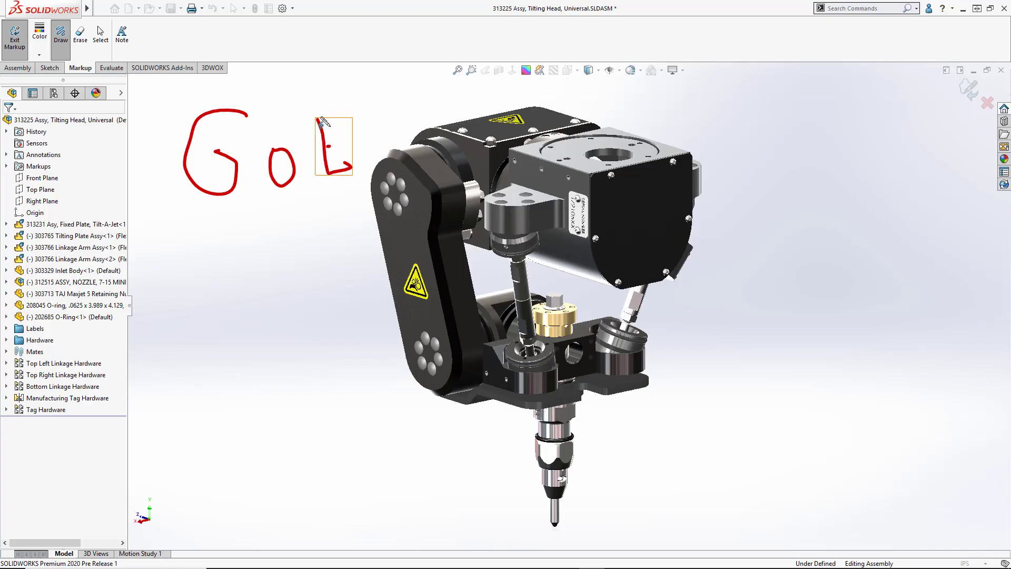
{"action": "left_click", "coordinate": [375, 132]}
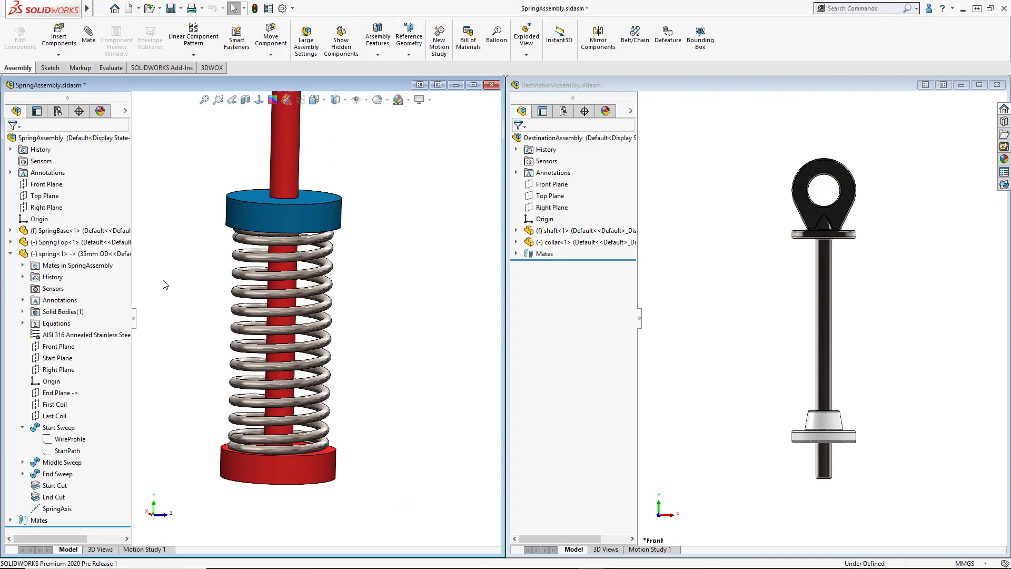
Step: Insert the spring component from SpringAssembly into DestinationAssembly, placing it near the shaft
{"action": "left_click_drag", "start_coordinate": [79, 253], "coordinate": [776, 337]}
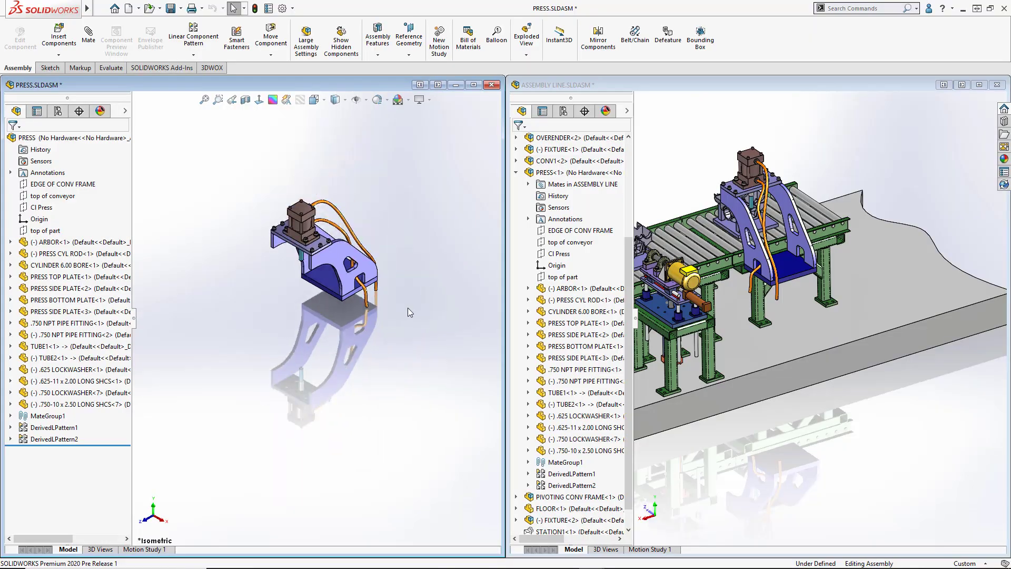
Step: Make ASSEMBLY LINE.SLDASM the active document and start the Envelope Publisher
{"action": "left_click", "coordinate": [580, 230]}
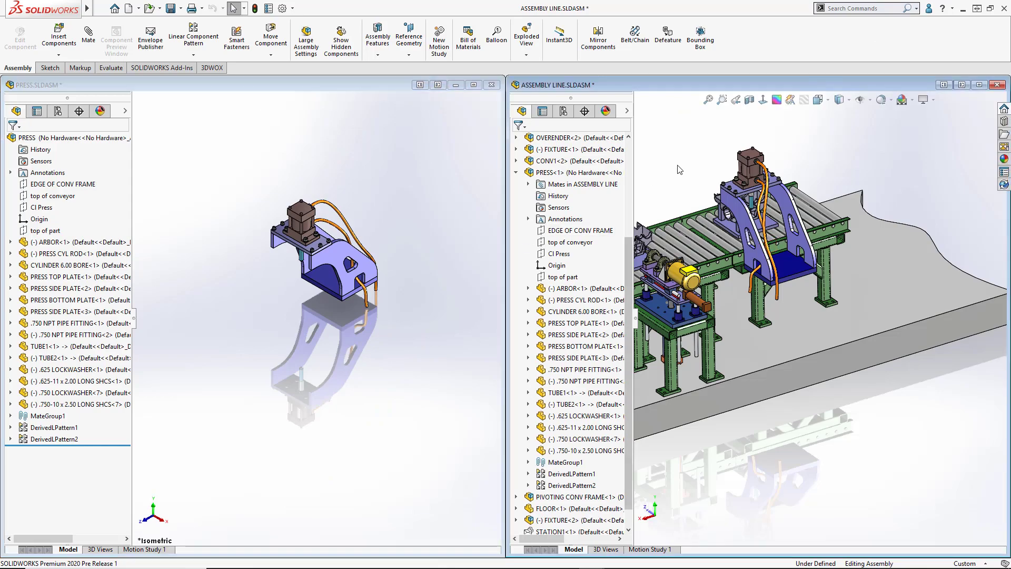
{"action": "left_click", "coordinate": [150, 41]}
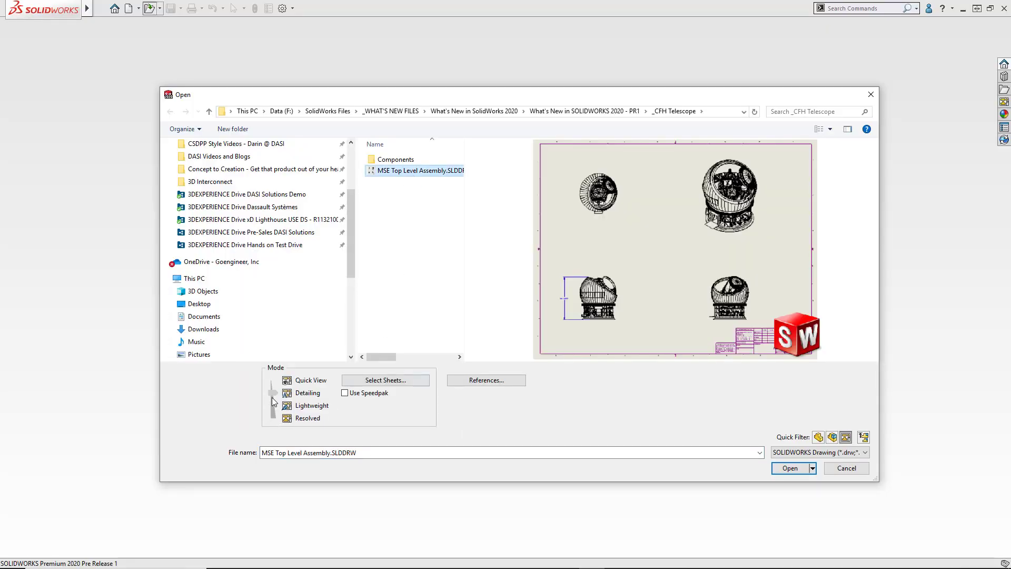
Step: Open the drawing MSE Top Level Assembly.SLDDRW with the mode set to Detailing
{"action": "mouse_move", "coordinate": [302, 401]}
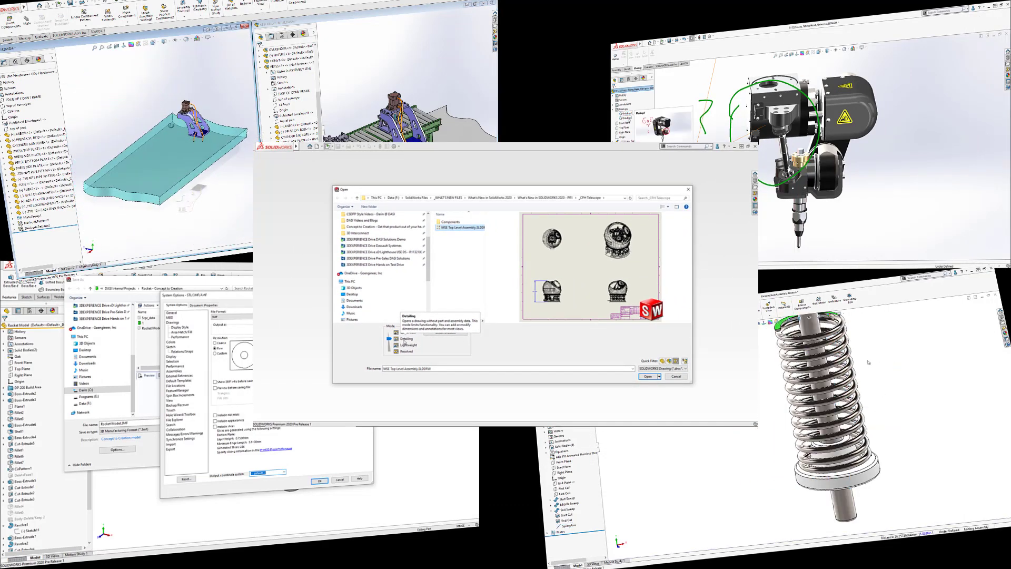
{"action": "left_click", "coordinate": [648, 376]}
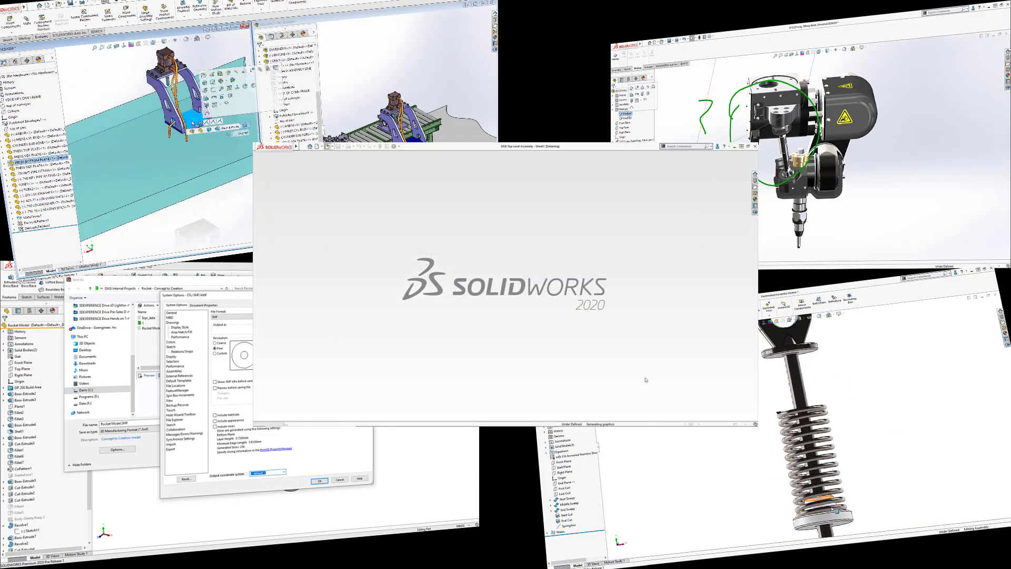